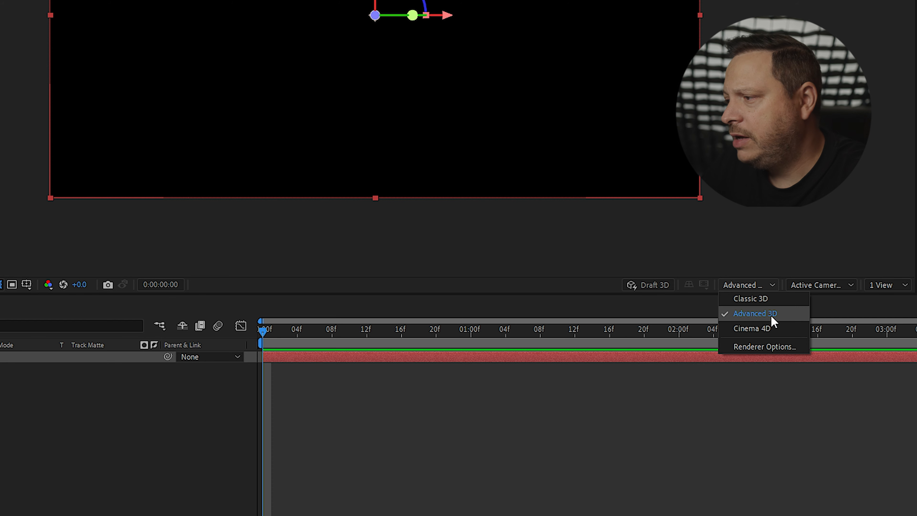
Switch the composition's 3D renderer to Classic 3D and back to Advanced 3D.
left_click(764, 299)
left_click(751, 287)
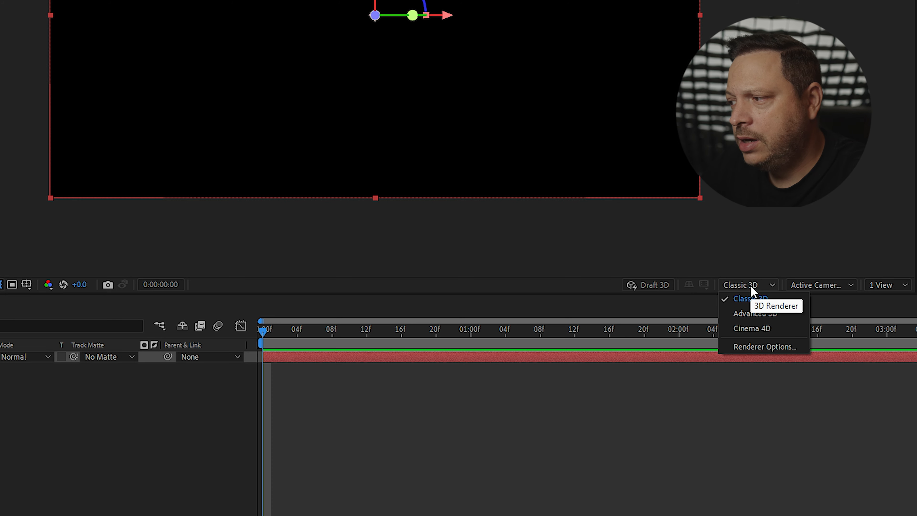
left_click(761, 310)
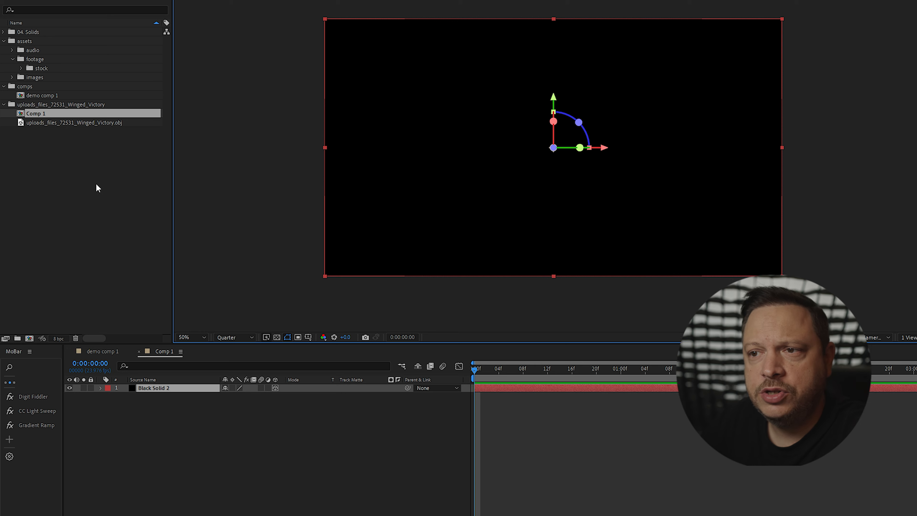
Select the imported Winged_Victory.obj model in the project.
left_click(93, 124)
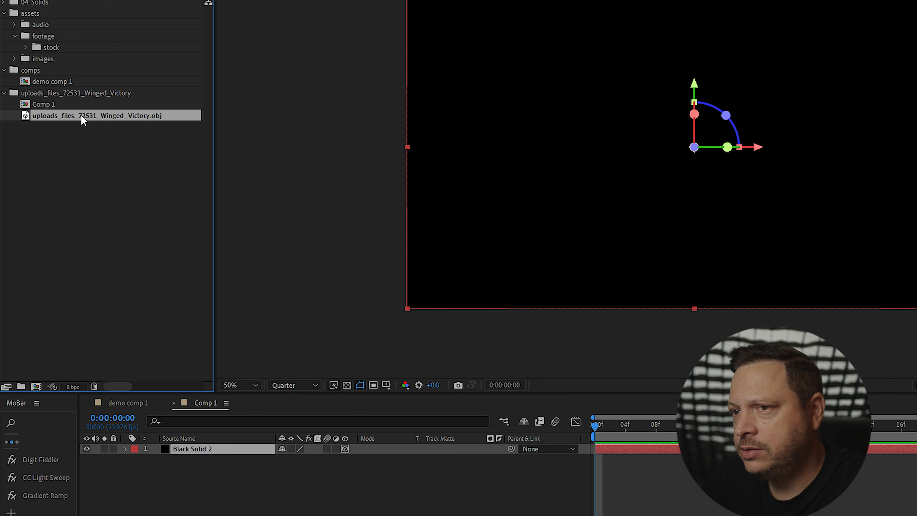
left_click(96, 130)
left_click(85, 114)
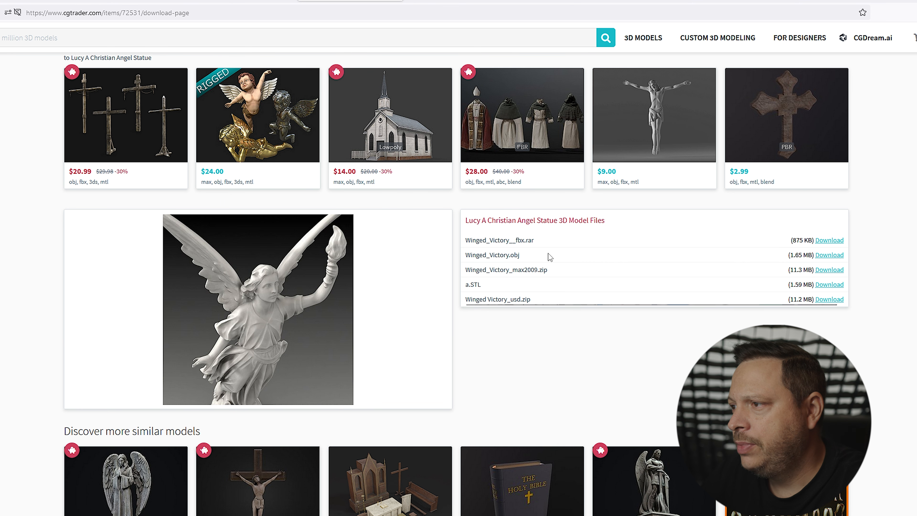
Switch to the CGTrader download page and examine the file formats offered for the Lucy A Christian Angel Statue, including Winged_Victory.obj.
left_click_drag(474, 241, 546, 258)
left_click(516, 255)
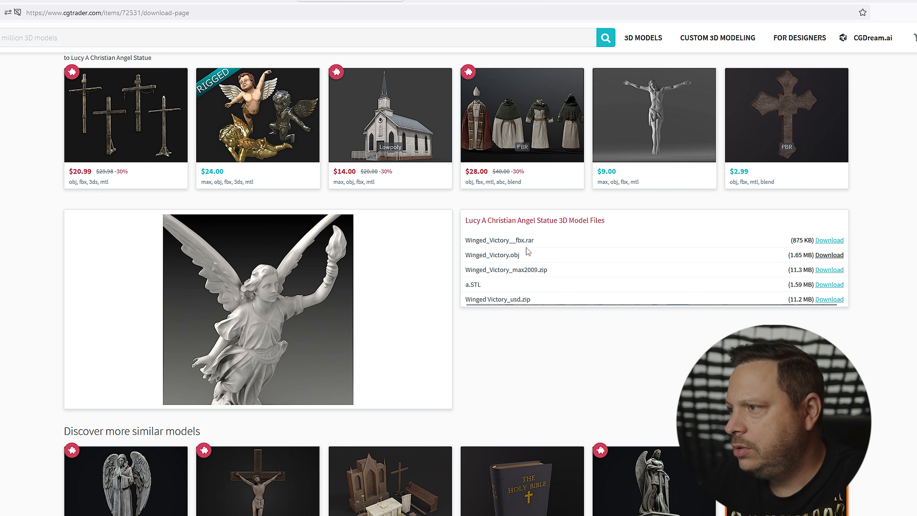
left_click_drag(523, 255, 507, 255)
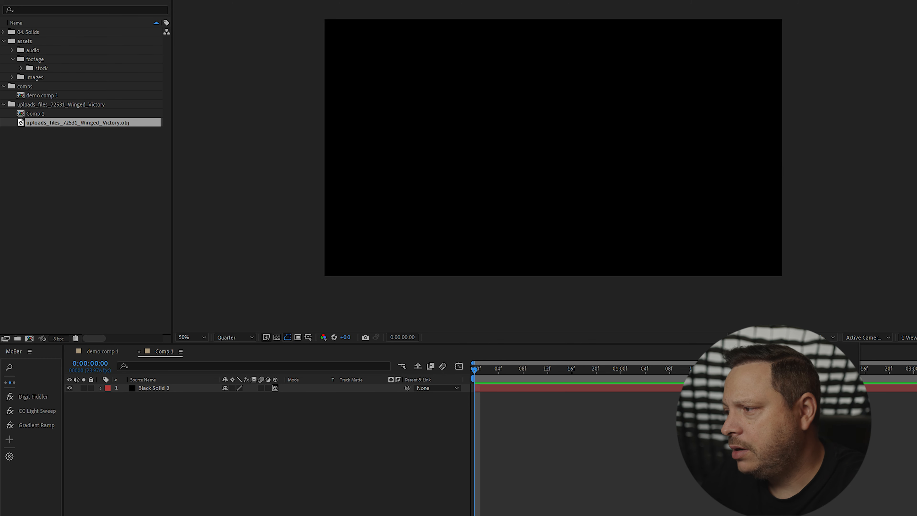
Add the Winged_Victory.obj model to Comp 1 above the black solid and move the statue down into the frame.
left_click(345, 405)
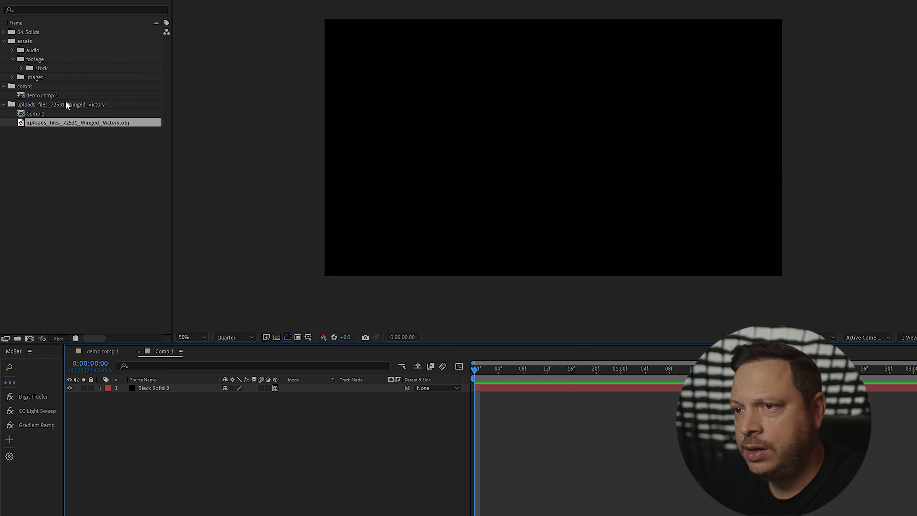
left_click_drag(97, 125, 212, 379)
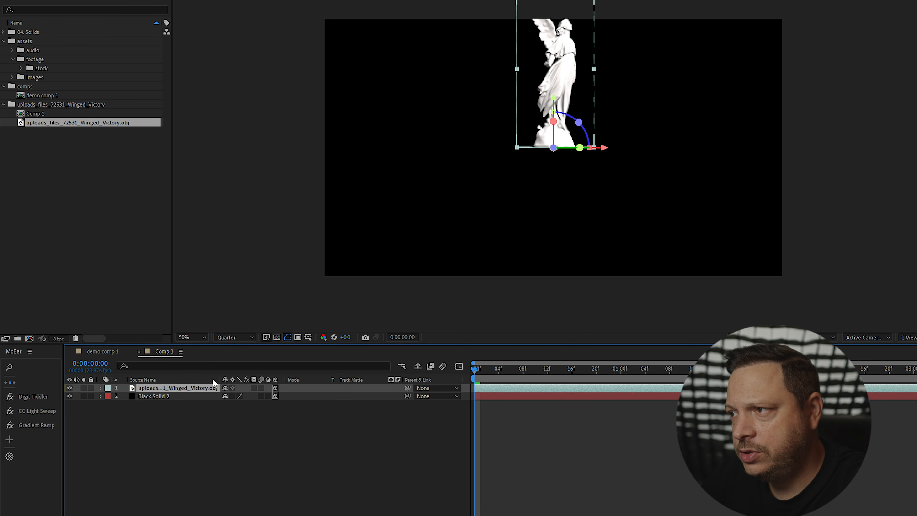
left_click_drag(561, 55, 563, 120)
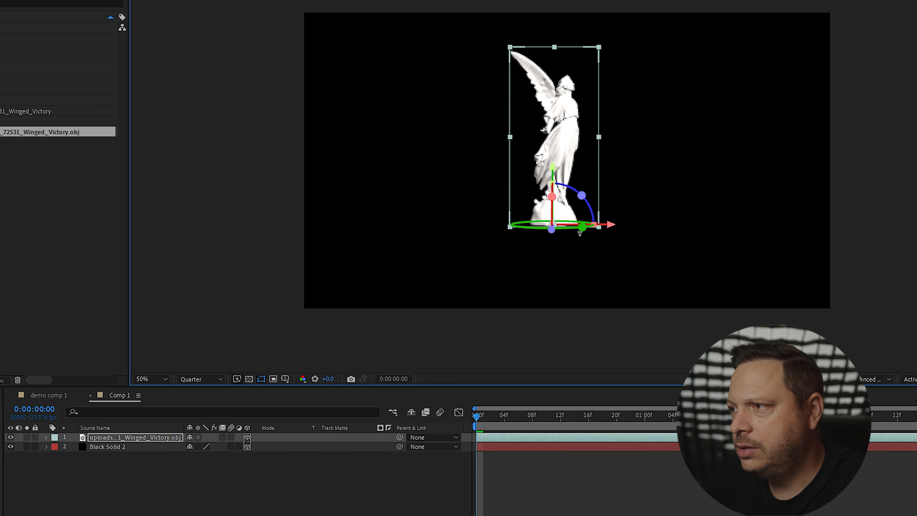
Rotate the statue around its vertical axis to a three-quarter view and reposition it near the centre of the frame.
left_click_drag(583, 227, 620, 223)
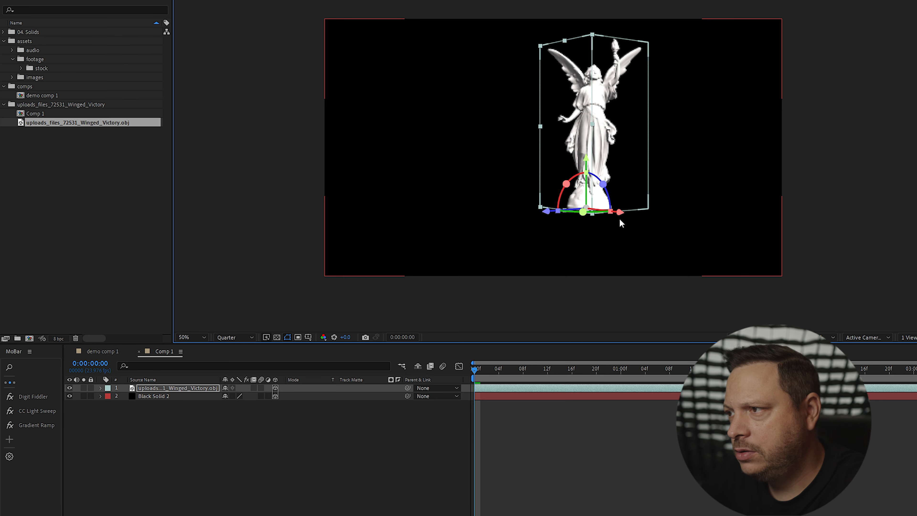
left_click_drag(547, 211, 511, 206)
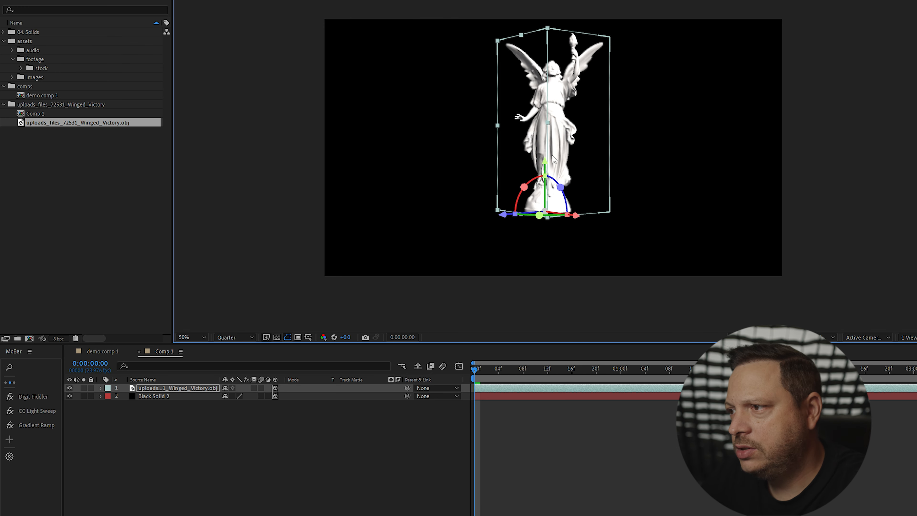
left_click_drag(544, 161, 544, 174)
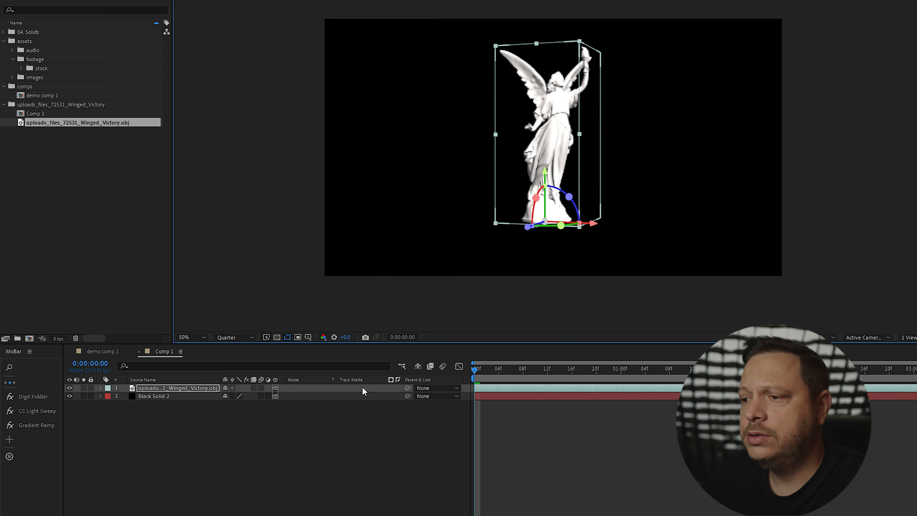
left_click(390, 417)
Set the composition preview resolution to Full and its magnification to Fit.
left_click(238, 337)
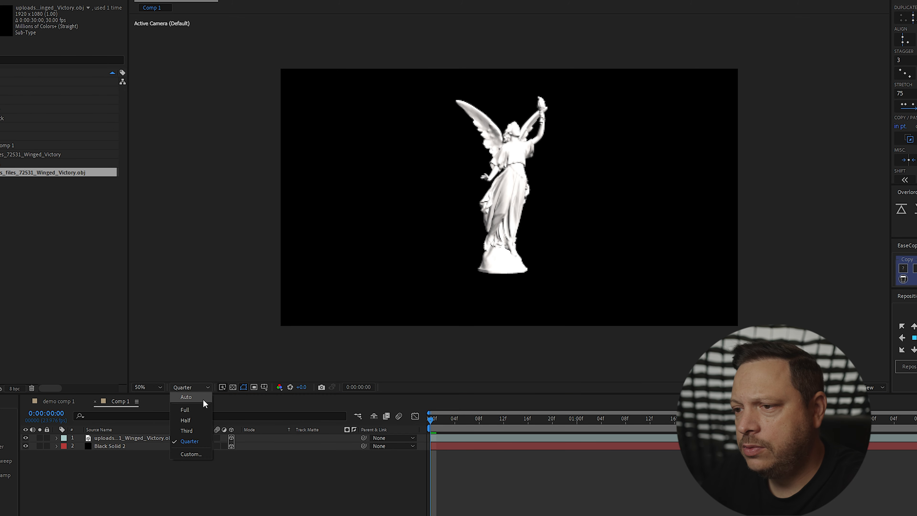
left_click(194, 409)
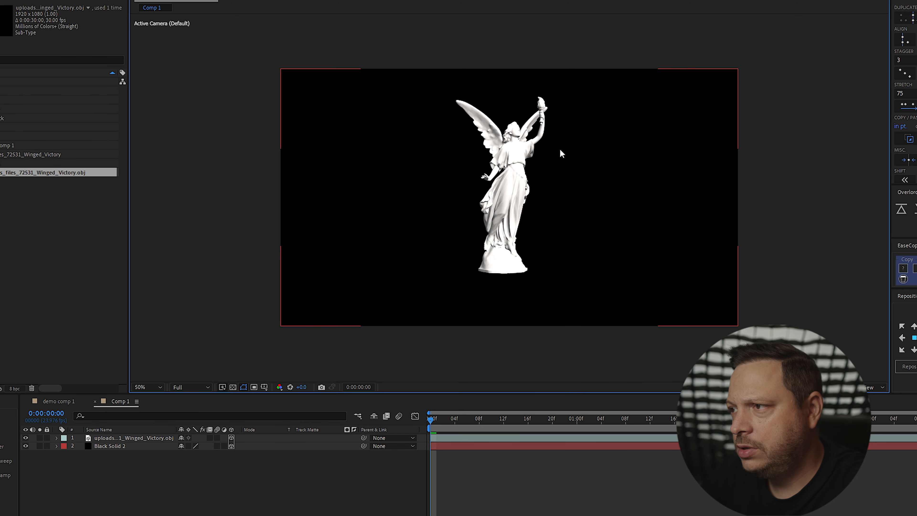
left_click(153, 390)
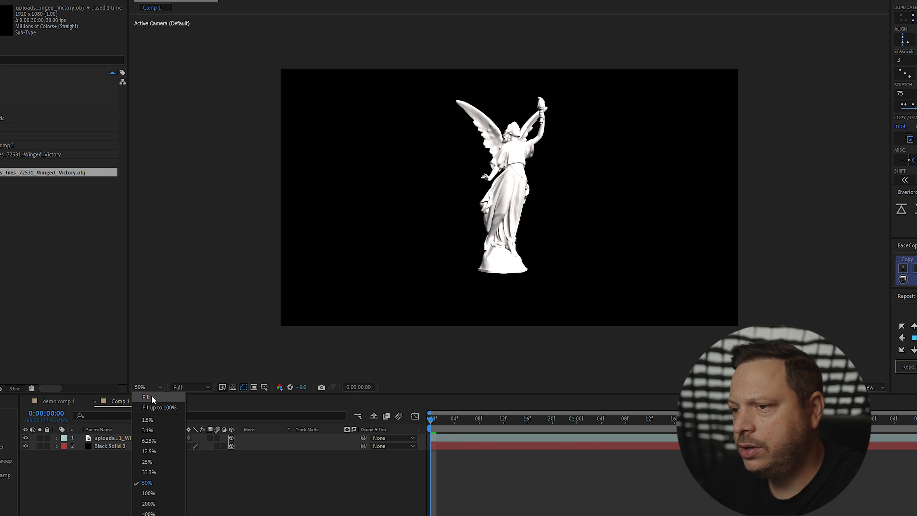
left_click(153, 398)
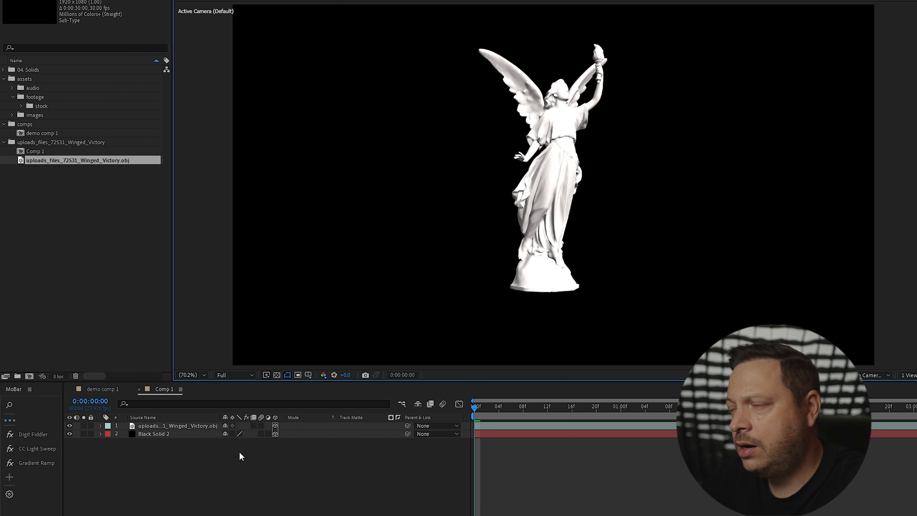
Create a new light of type Environment in Comp 1 with its default intensity and shadow settings.
left_click(235, 491)
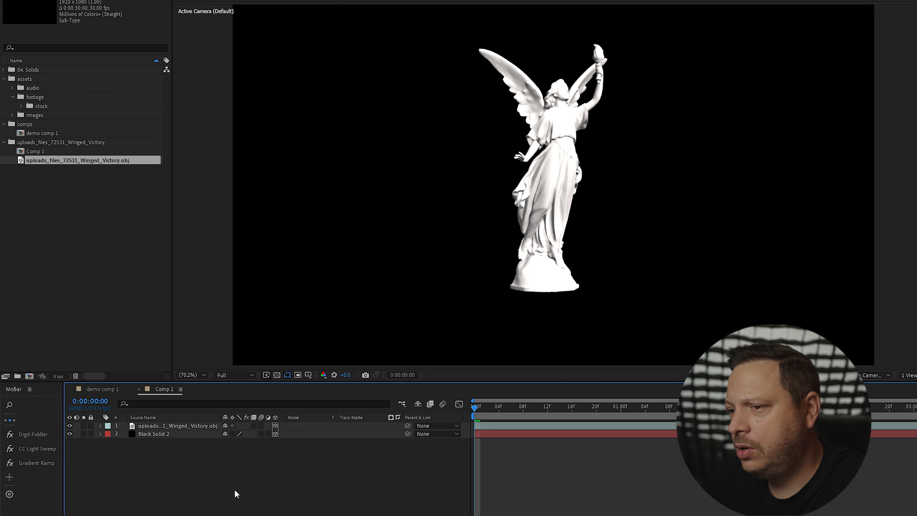
right_click(244, 463)
left_click(222, 455)
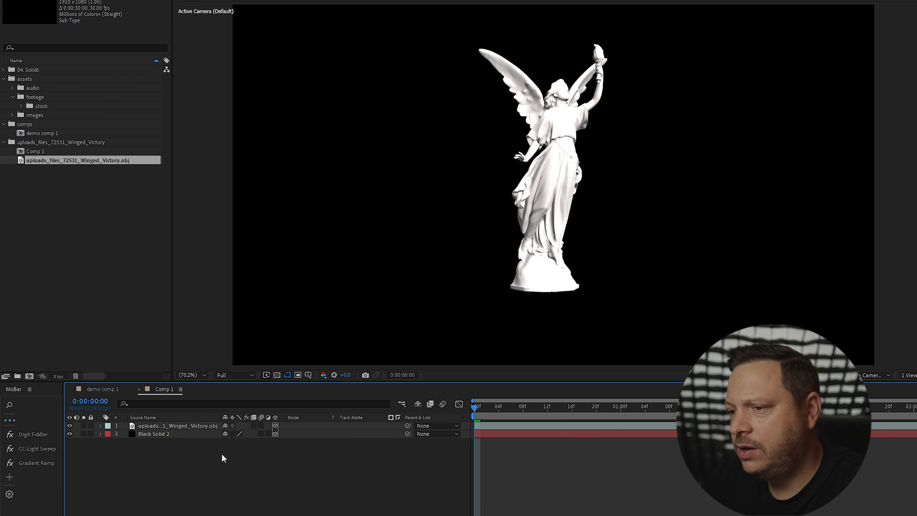
right_click(270, 448)
mouse_move(306, 456)
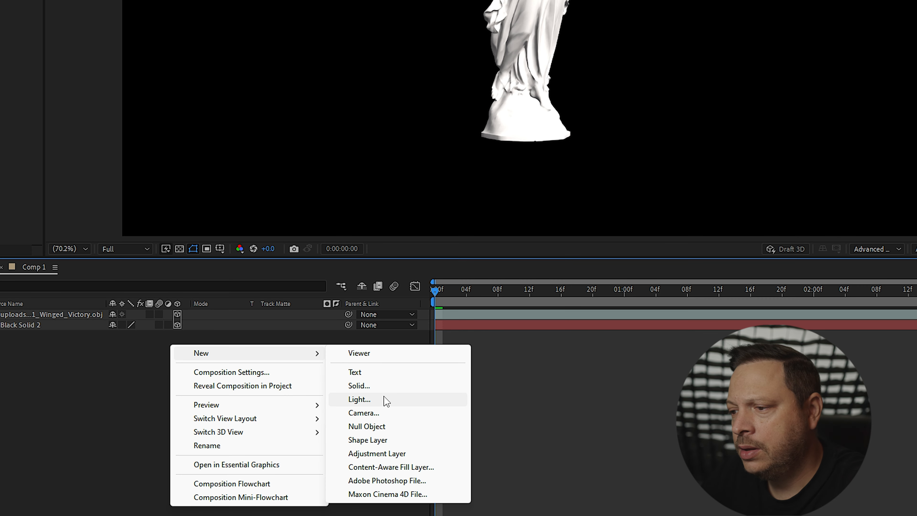
left_click(385, 396)
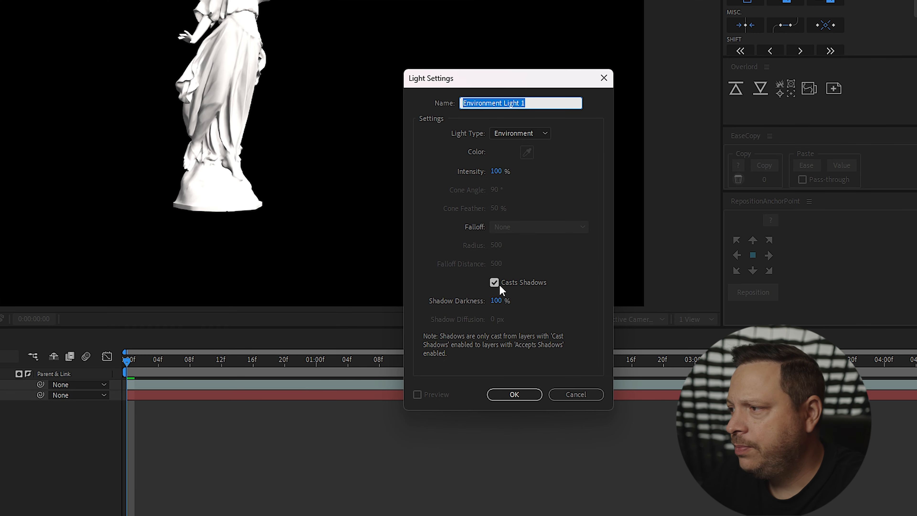
left_click(828, 63)
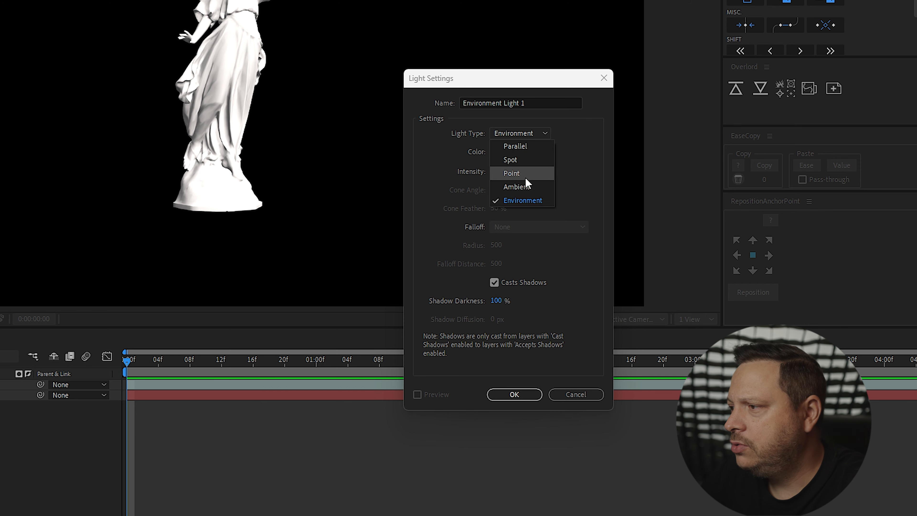
left_click(530, 202)
left_click(514, 394)
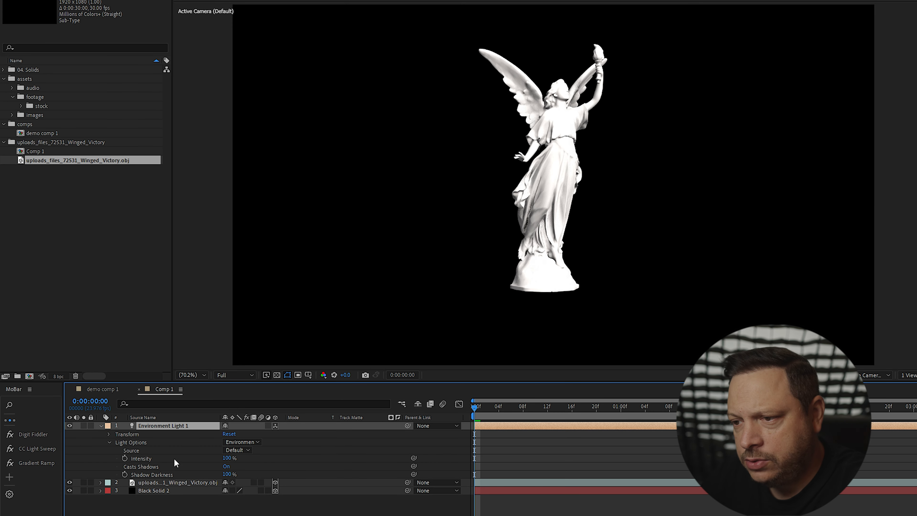
Lower the environment light's intensity to 79% and lock the Black Solid 2 layer.
left_click_drag(226, 458, 220, 460)
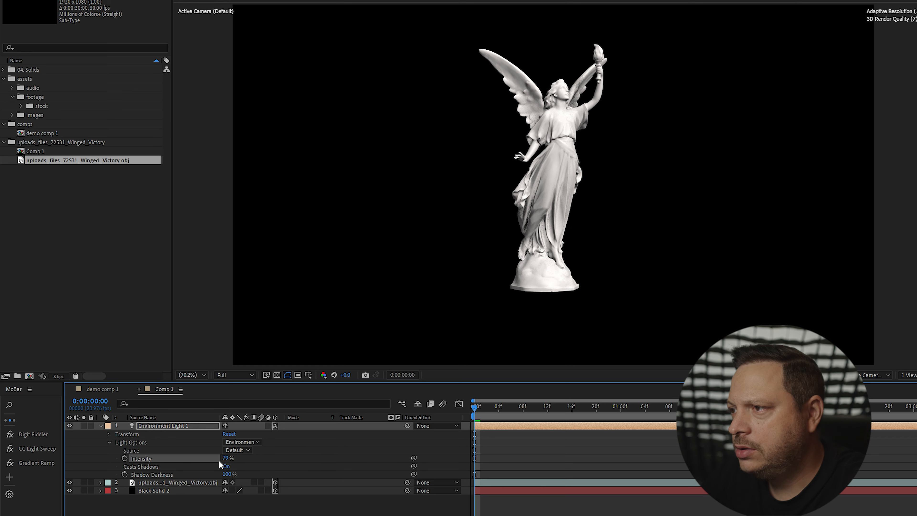
left_click(522, 175)
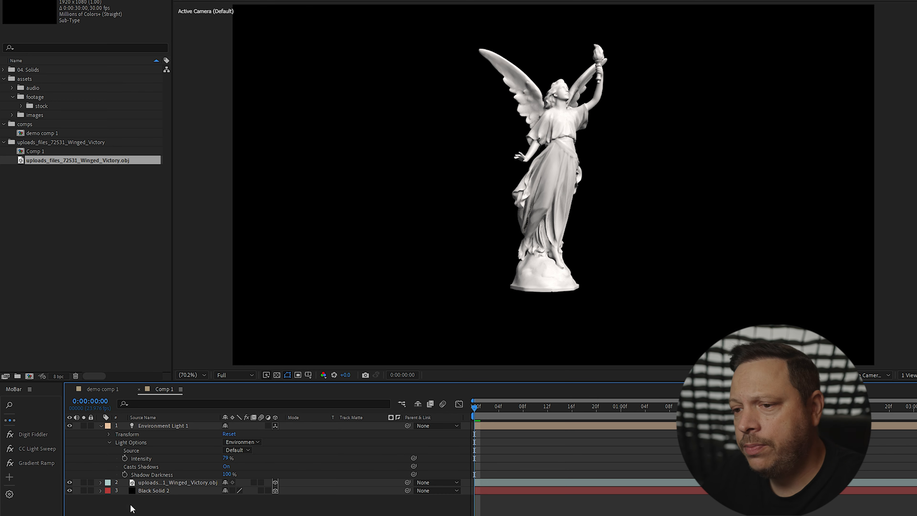
left_click(90, 490)
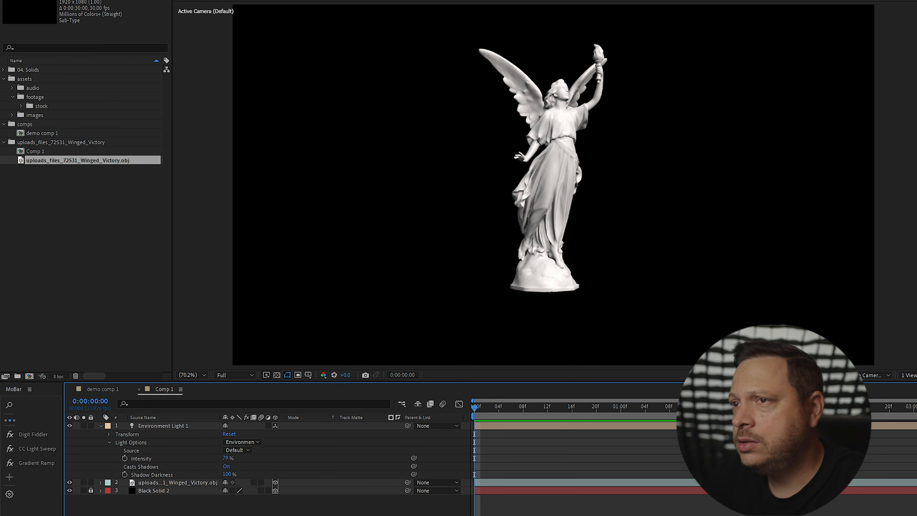
Create a text layer reading "GO CREATE STUFF" and centre it horizontally and vertically in the composition.
left_click(154, 19)
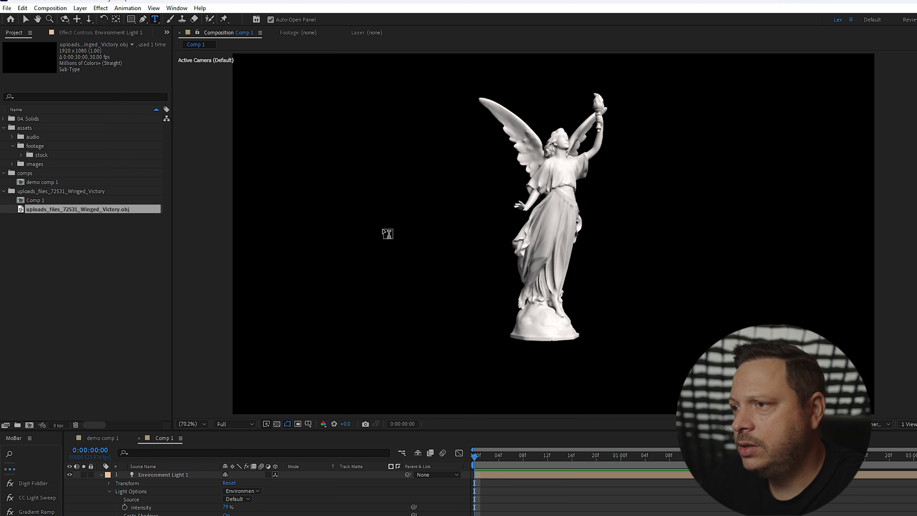
left_click(384, 237)
type("GO CREATE STUFF")
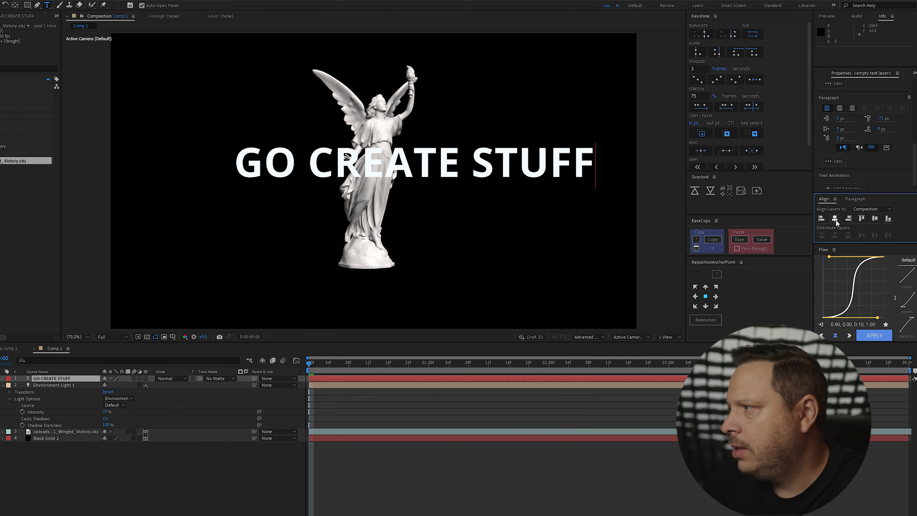
left_click(834, 218)
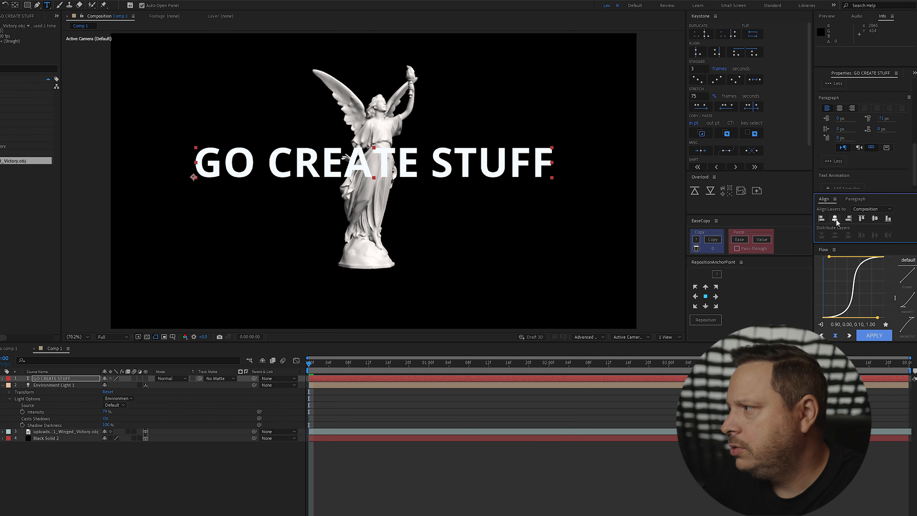
left_click(875, 219)
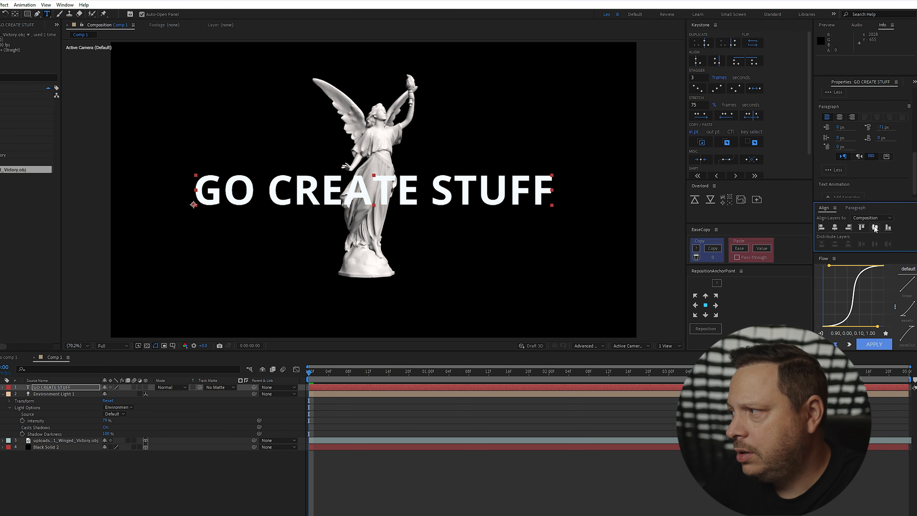
left_click(62, 5)
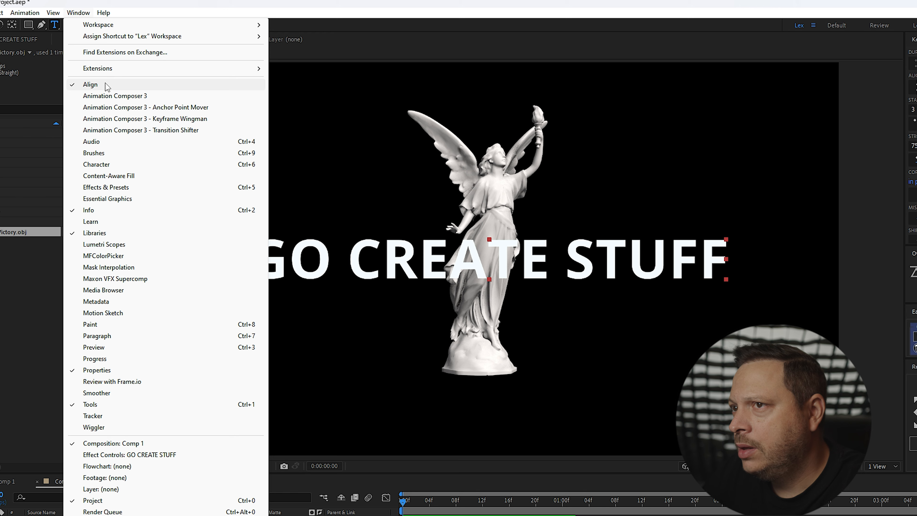
left_click(186, 9)
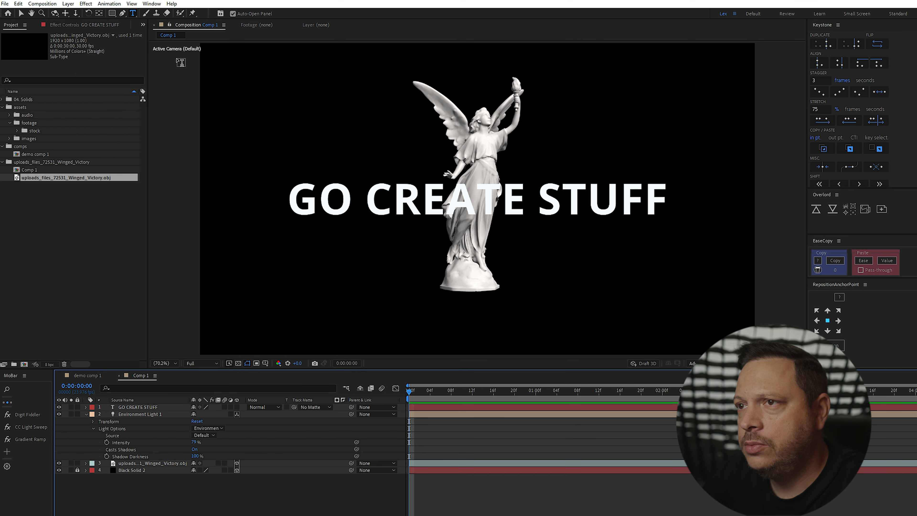
Draw a large circular mask on the GO CREATE STUFF text layer, centred on the composition and surrounding the statue.
left_click(145, 407)
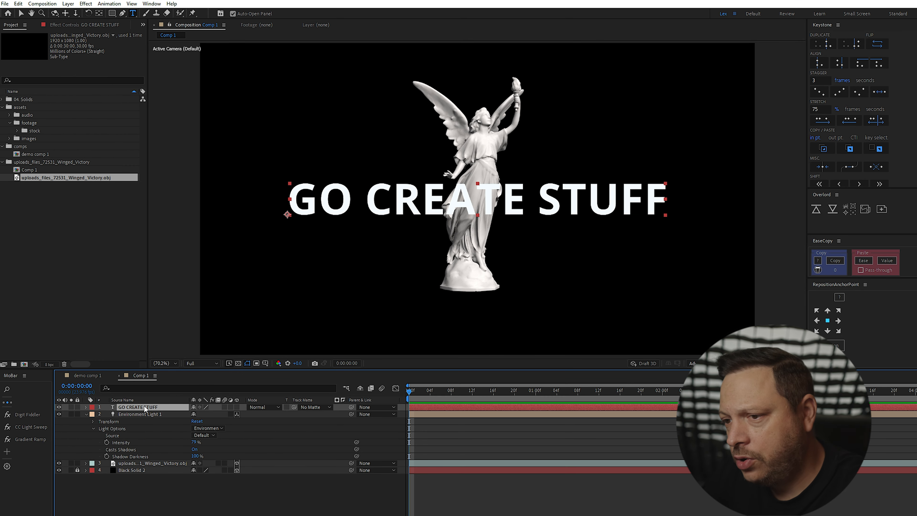
left_click(113, 13)
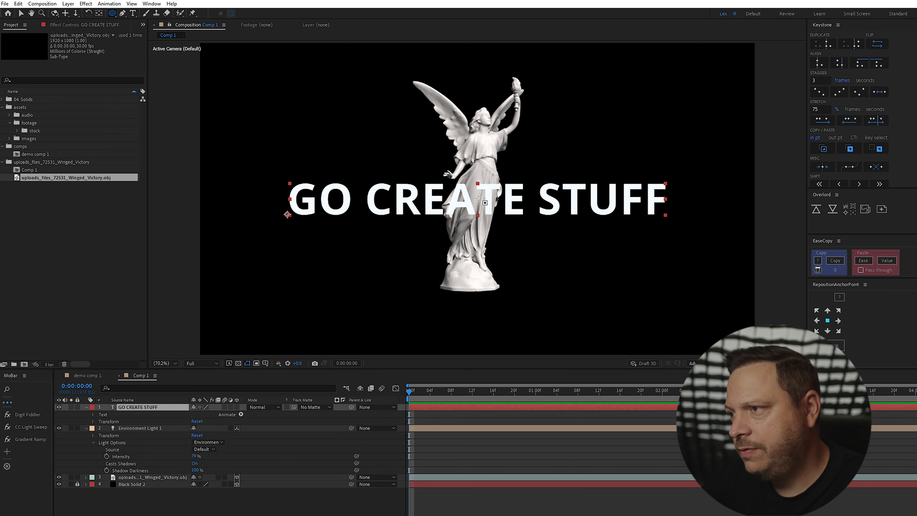
mouse_move(477, 198)
left_mouse_down()
mouse_move(616, 246)
mouse_move(553, 232)
mouse_move(624, 243)
left_mouse_up()
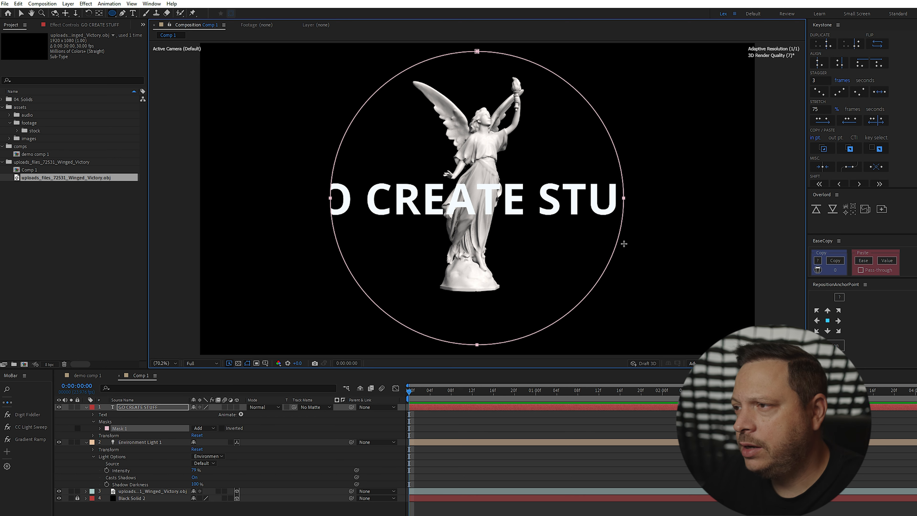
Set Mask 1 as the path for the GO CREATE STUFF text and set its First Margin to 978.
left_click(99, 429)
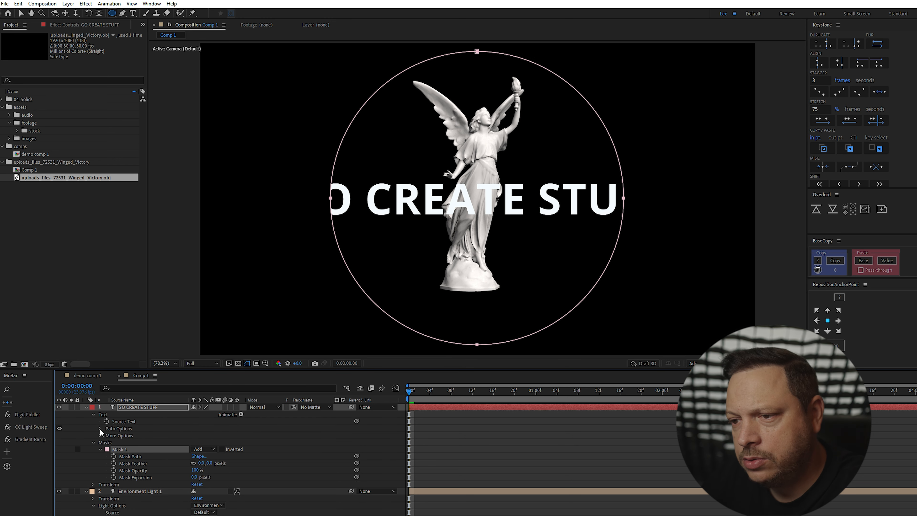
left_click(101, 429)
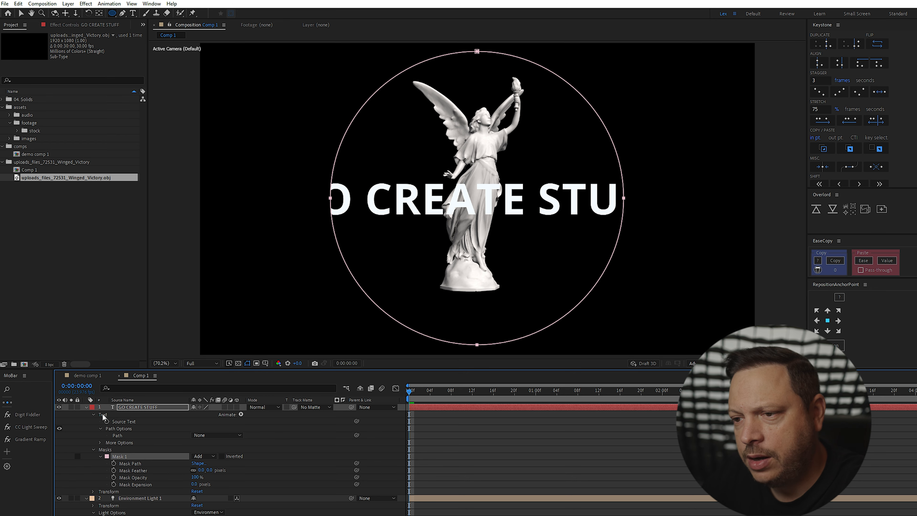
left_click(196, 435)
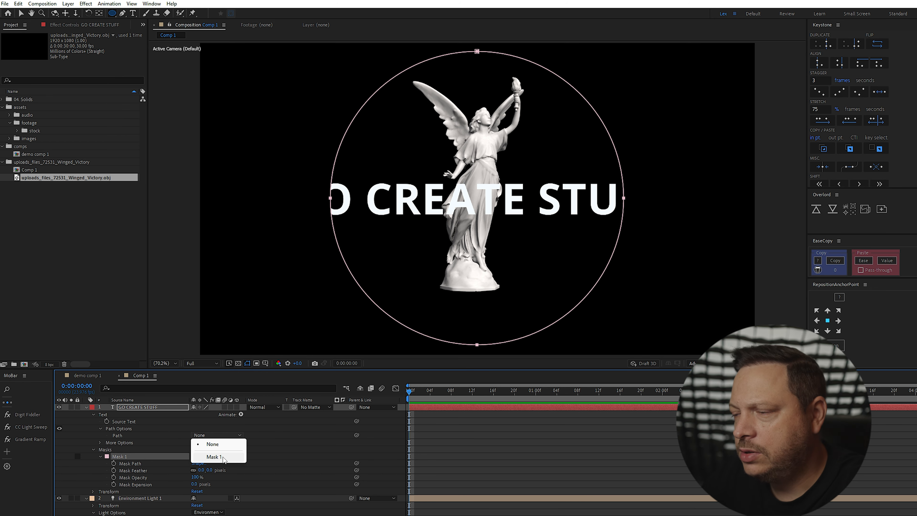
left_click(223, 458)
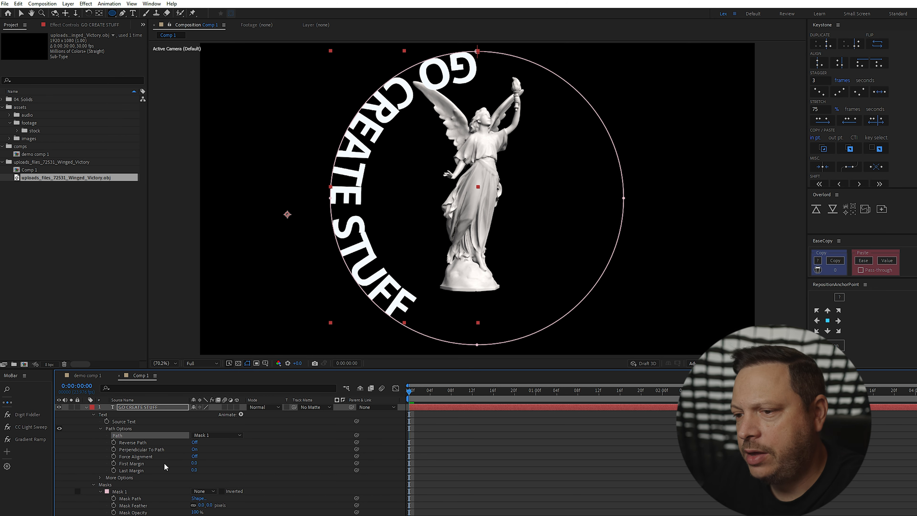
left_click(141, 465)
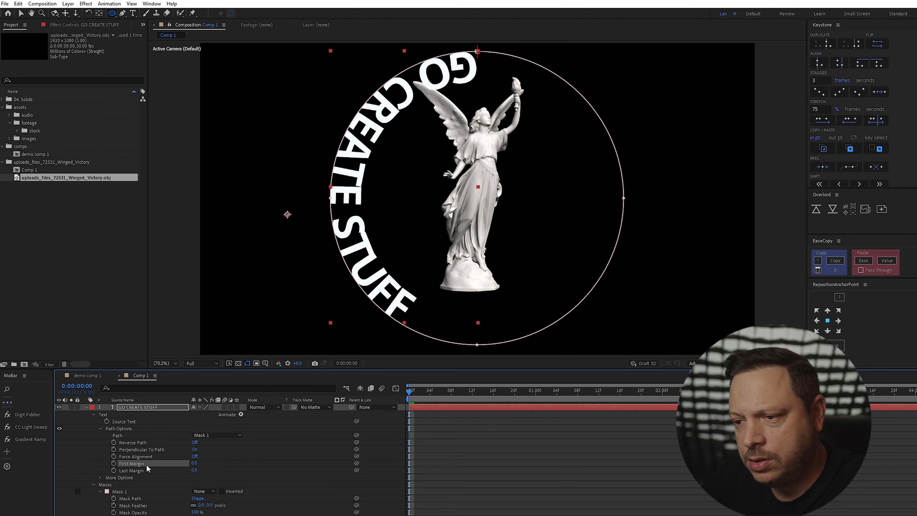
left_click_drag(194, 462, 584, 449)
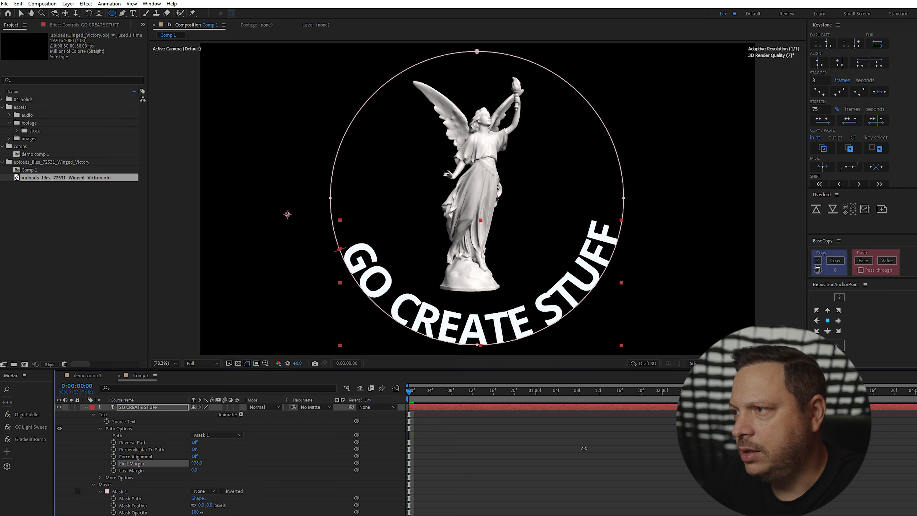
Enable per-character 3D on the text and add a Rotation animator with X Rotation set to 90°.
left_click(241, 414)
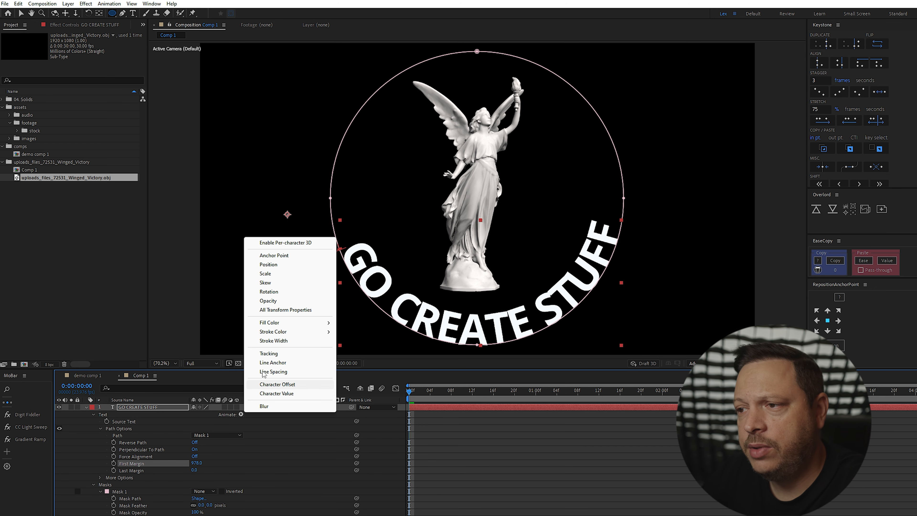
left_click(304, 246)
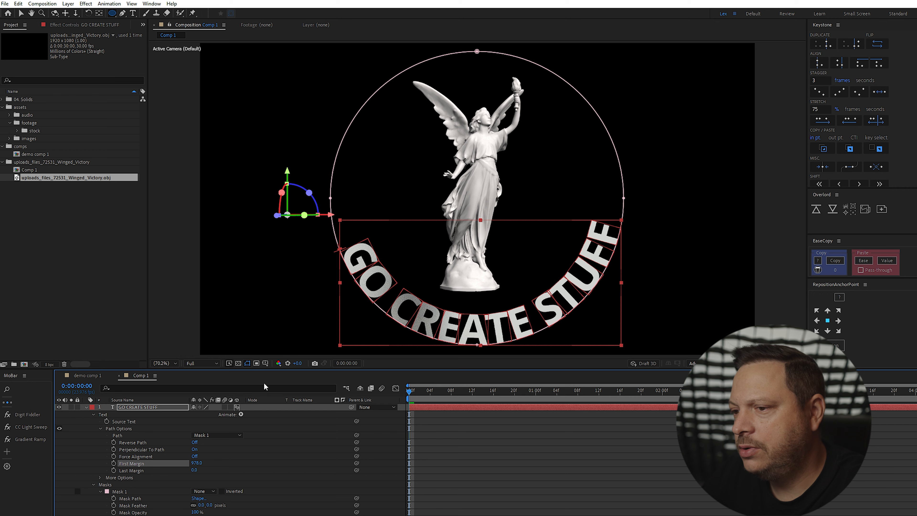
left_click(241, 414)
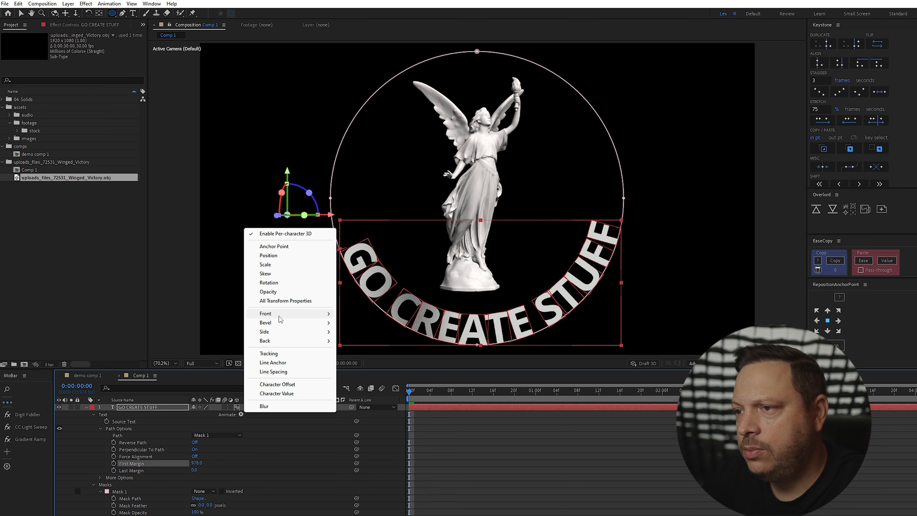
left_click(269, 282)
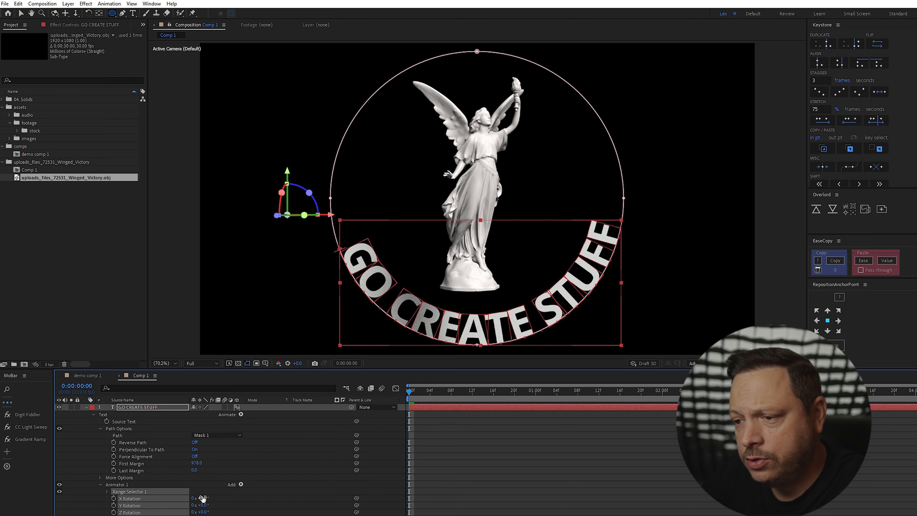
left_click_drag(205, 498, 241, 499)
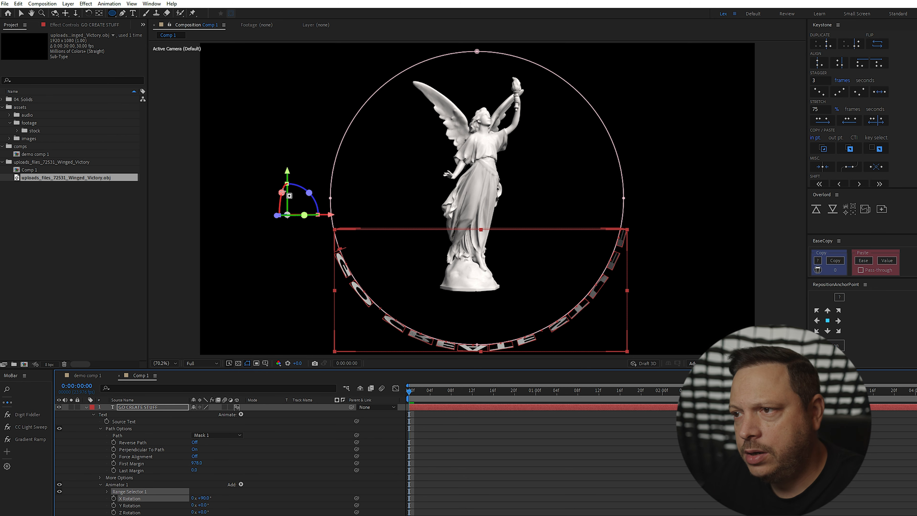
Rotate the whole text layer around its X axis so the circular path lies nearly flat around the statue.
key("v")
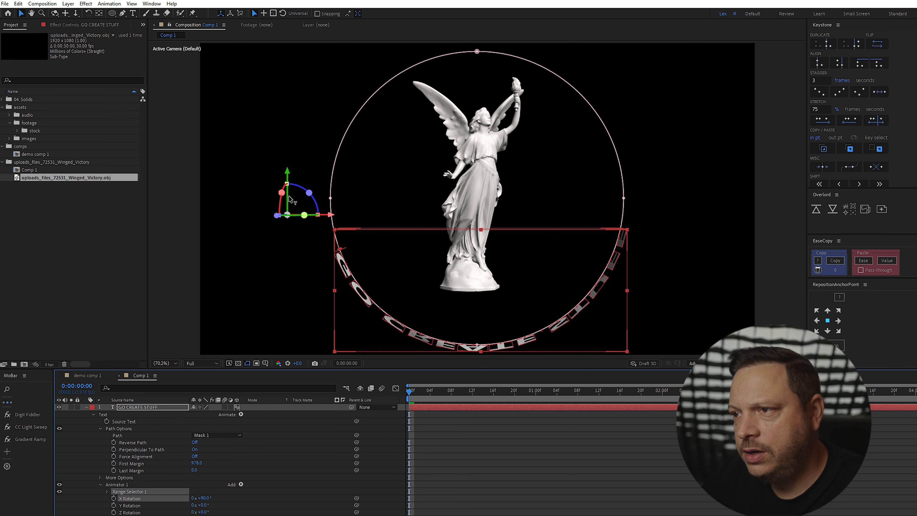
left_click_drag(283, 194, 288, 126)
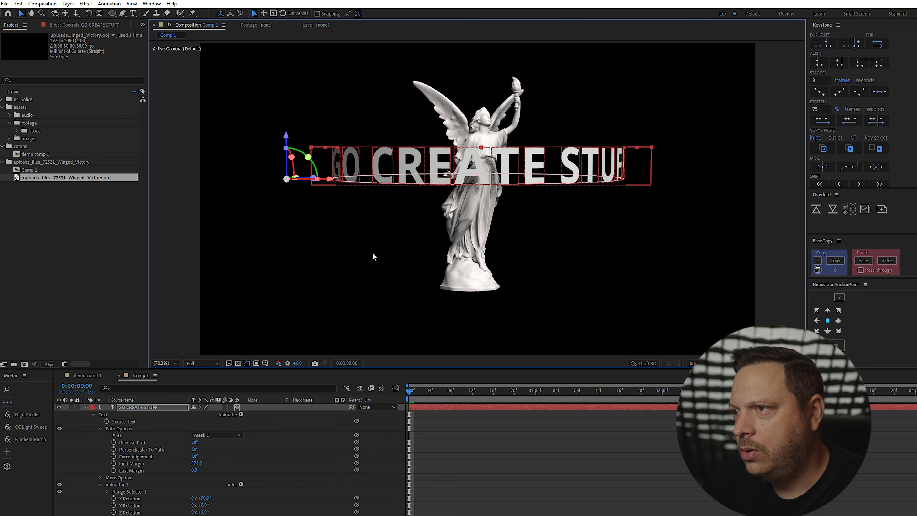
left_click_drag(489, 390, 409, 390)
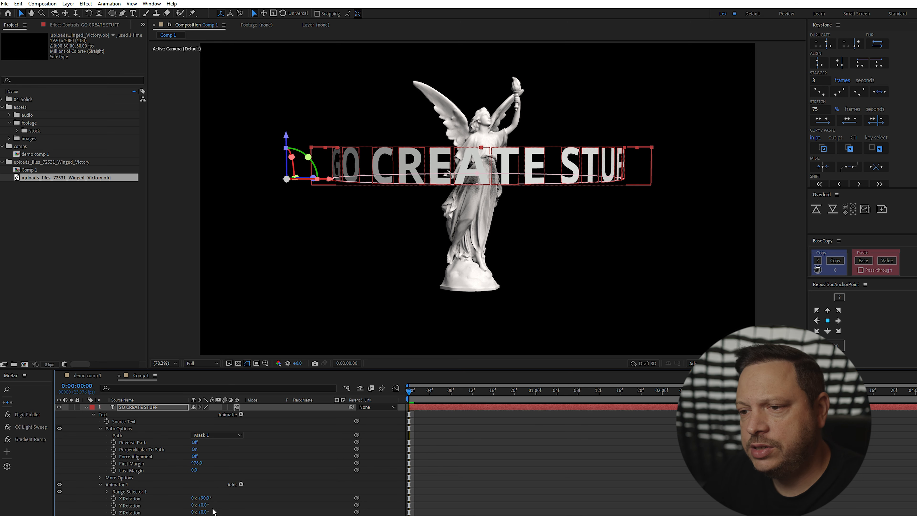
Keyframe the text's First Margin from 978 at 0:00 to 4362 at 2:00 and preview the animation.
left_click(114, 463)
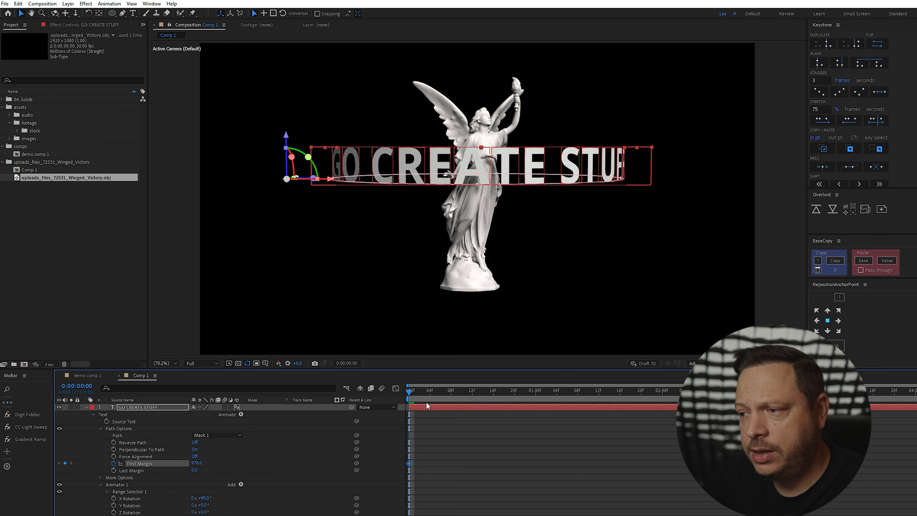
left_click_drag(411, 393, 663, 404)
left_click_drag(197, 463, 634, 474)
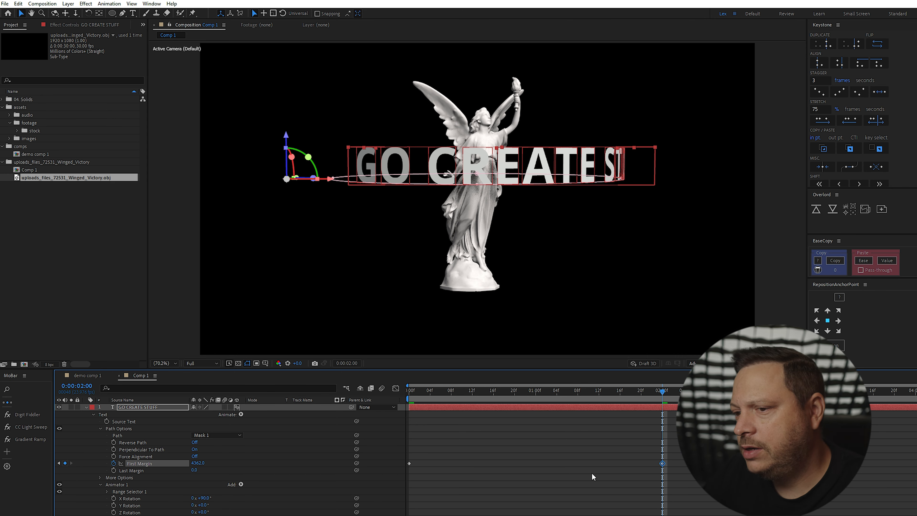
left_click(194, 464)
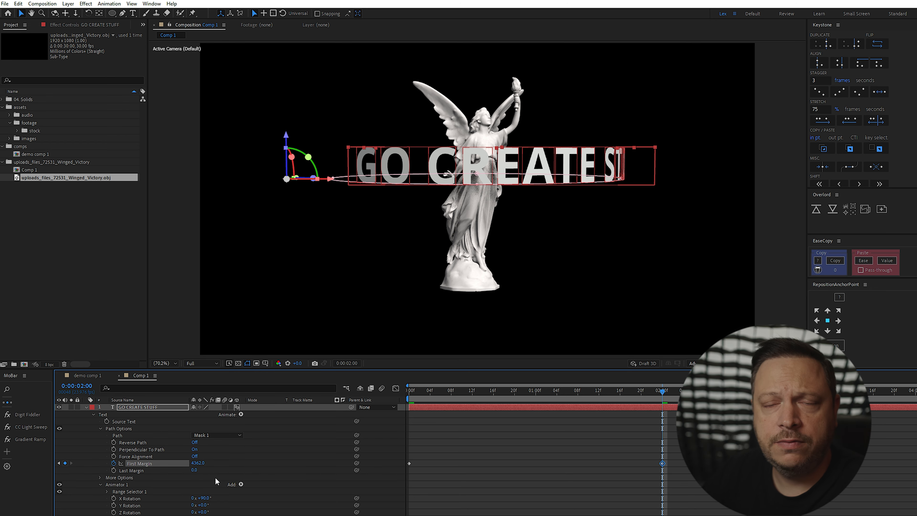
key("space")
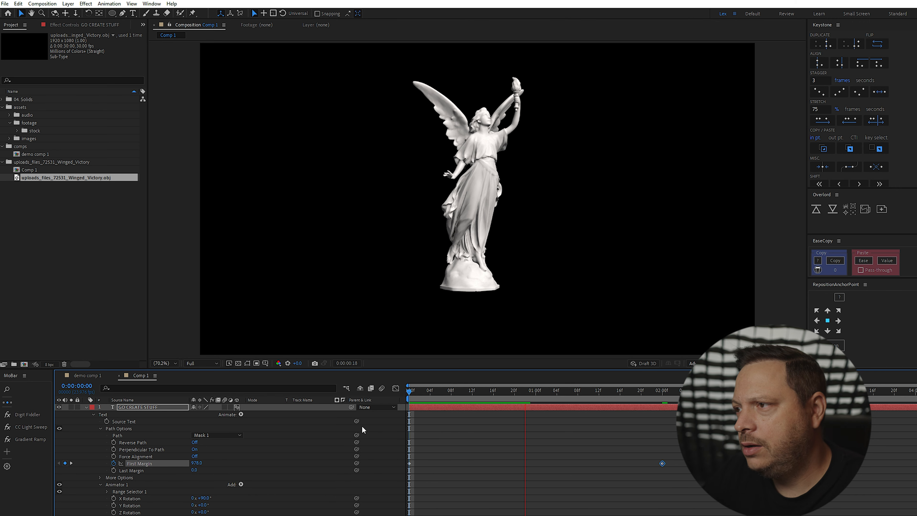
key("space")
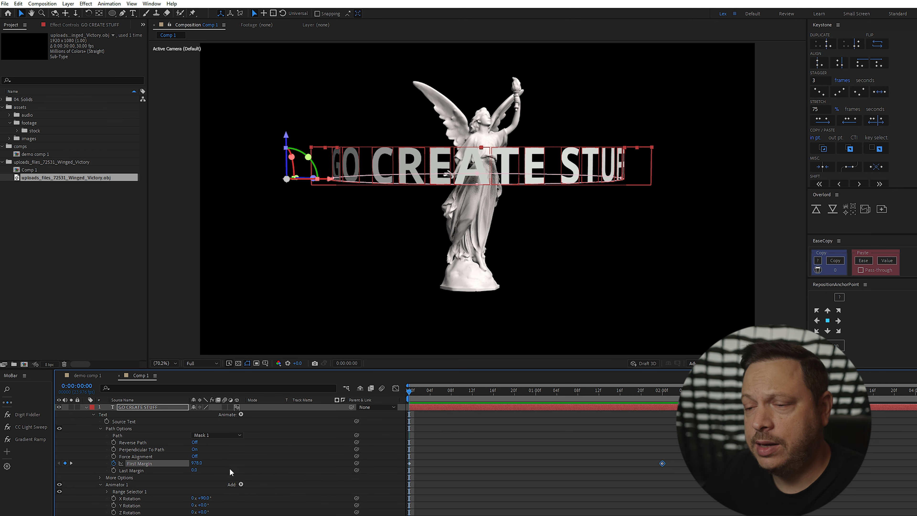
Unlock Black Solid 2, push it back in depth behind the text ring, and scale it up to cover the frame.
scroll(229, 468, "down", 5)
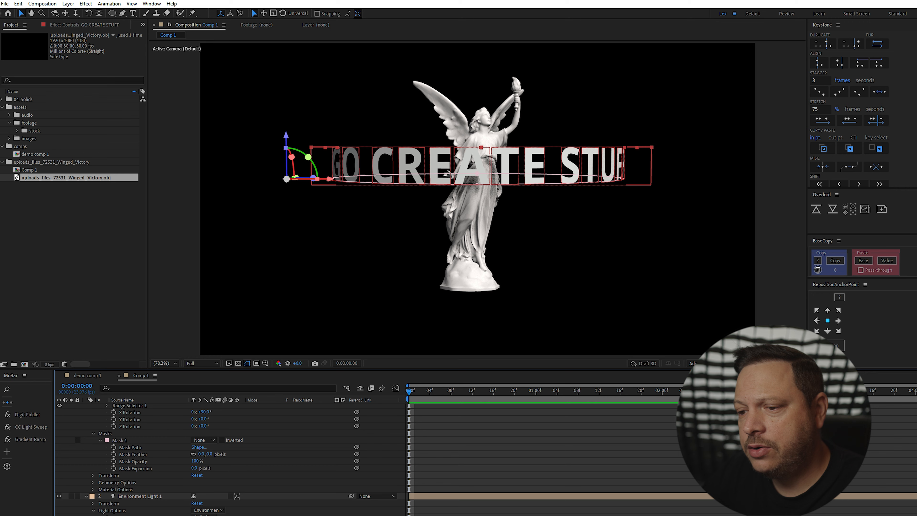
left_click(429, 215)
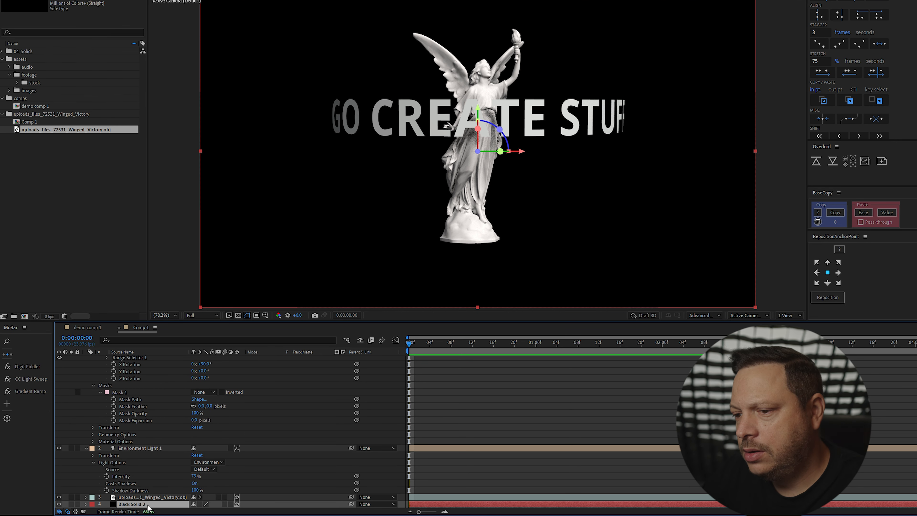
left_click_drag(477, 151, 458, 40)
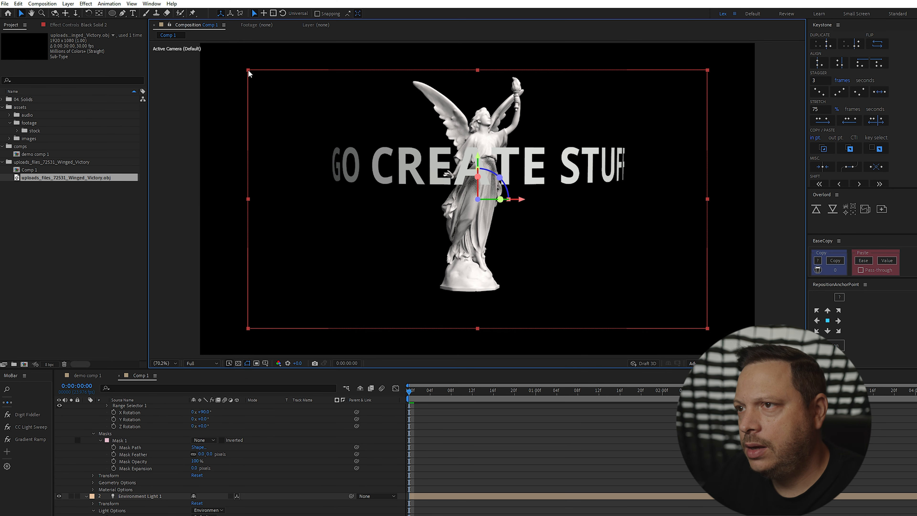
left_click_drag(248, 70, 195, 50)
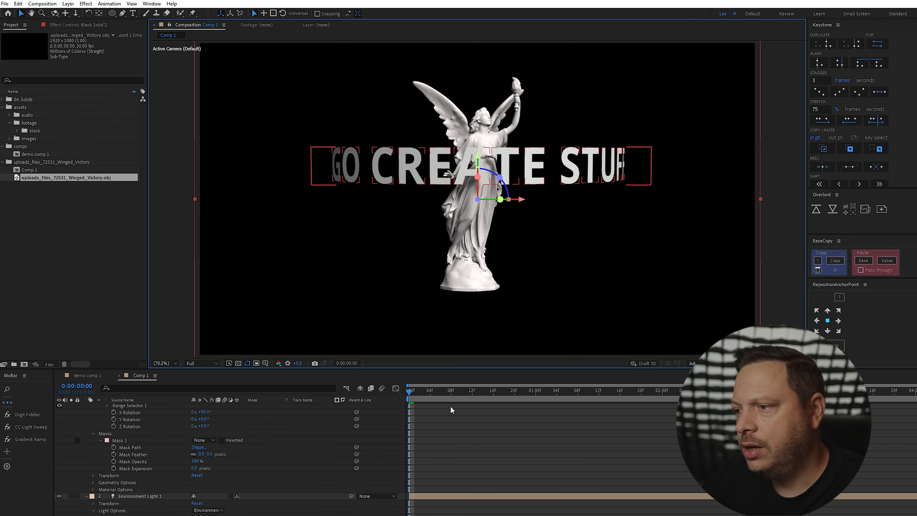
left_click_drag(420, 391, 441, 389)
key("space")
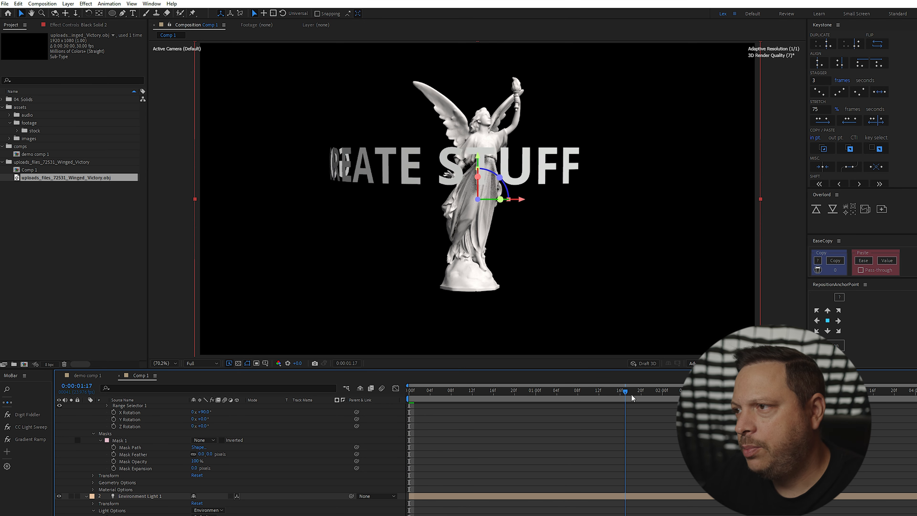
key("space")
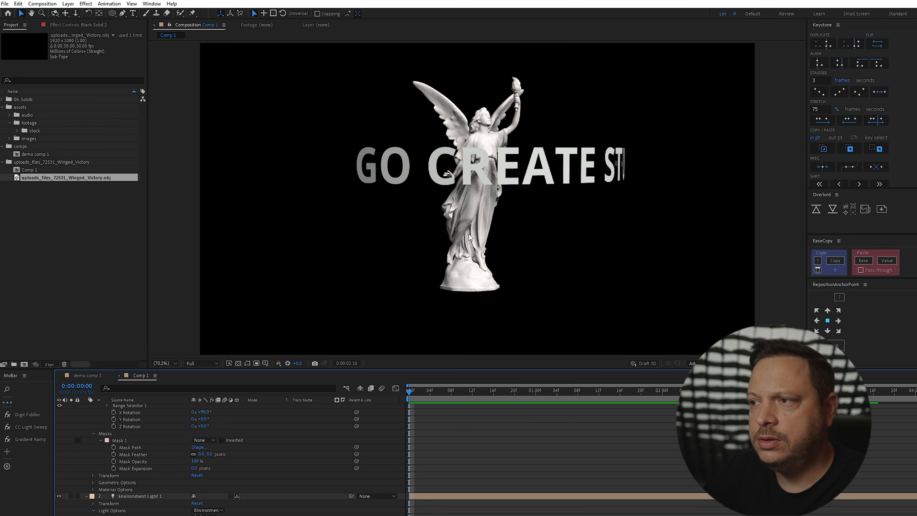
key("space")
left_click_drag(576, 385, 384, 397)
Give the GO CREATE STUFF text a Concave bevel with a greater bevel depth and an Extrusion Depth of 15.
scroll(139, 476, "up", 5)
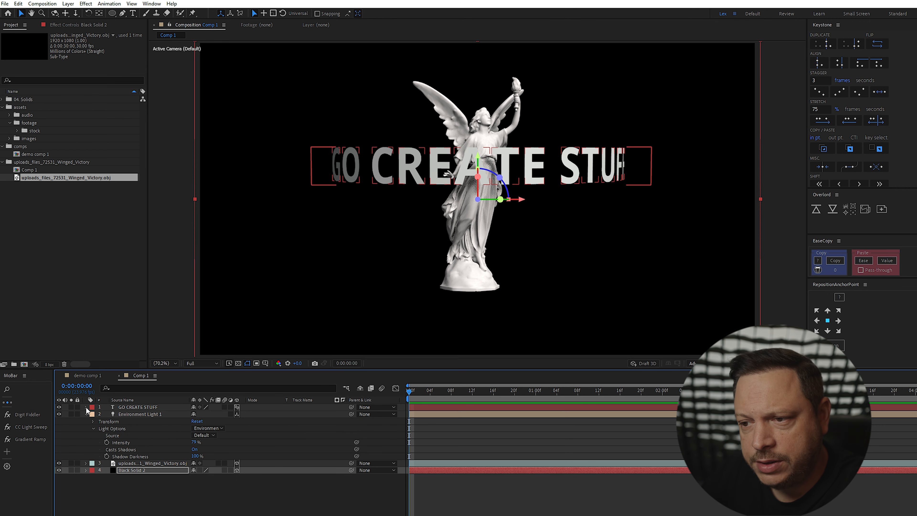
scroll(124, 470, "down", 4)
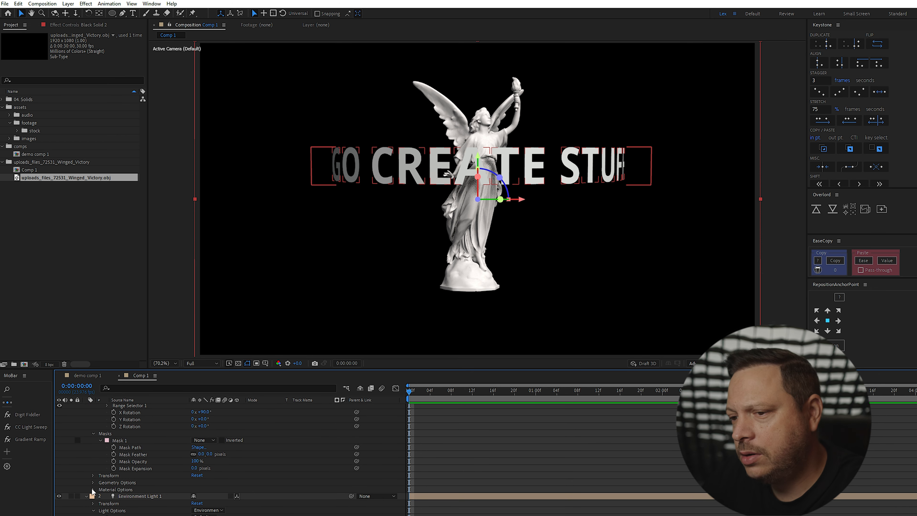
left_click(93, 482)
scroll(109, 484, "down", 3)
left_click(209, 469)
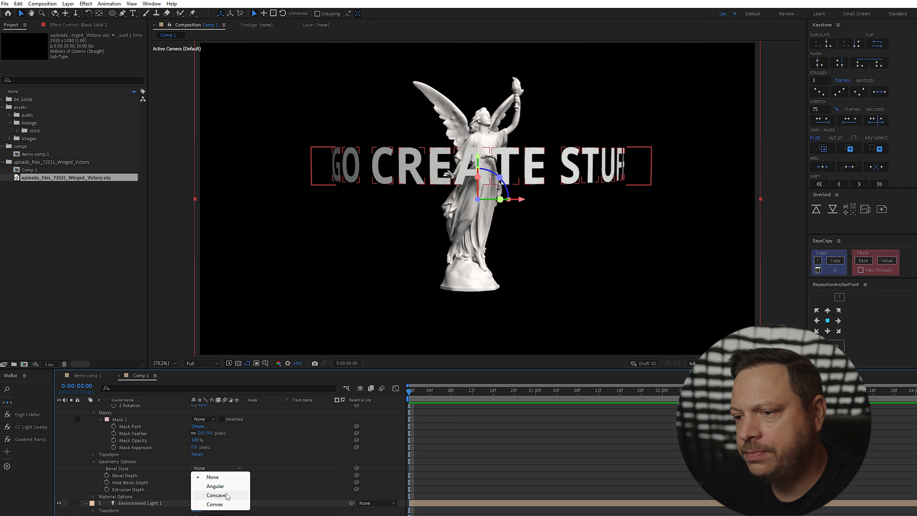
left_click(217, 495)
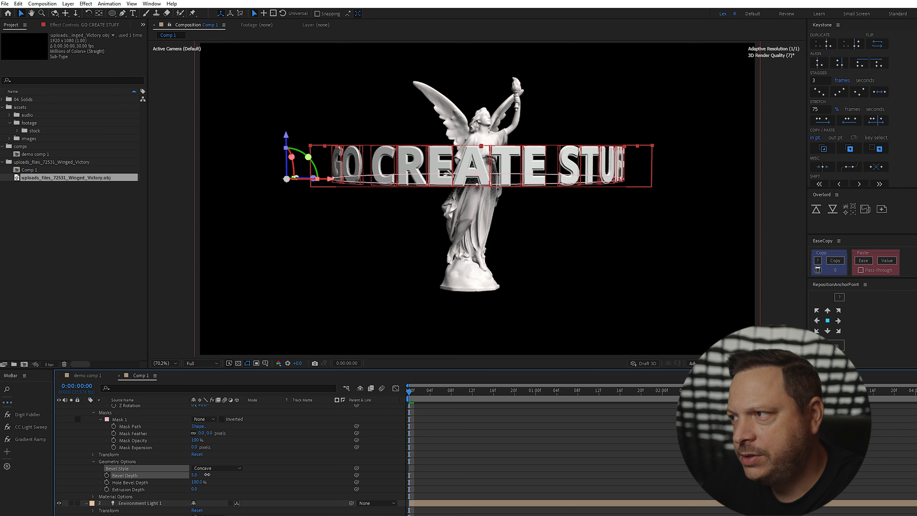
left_click(391, 248)
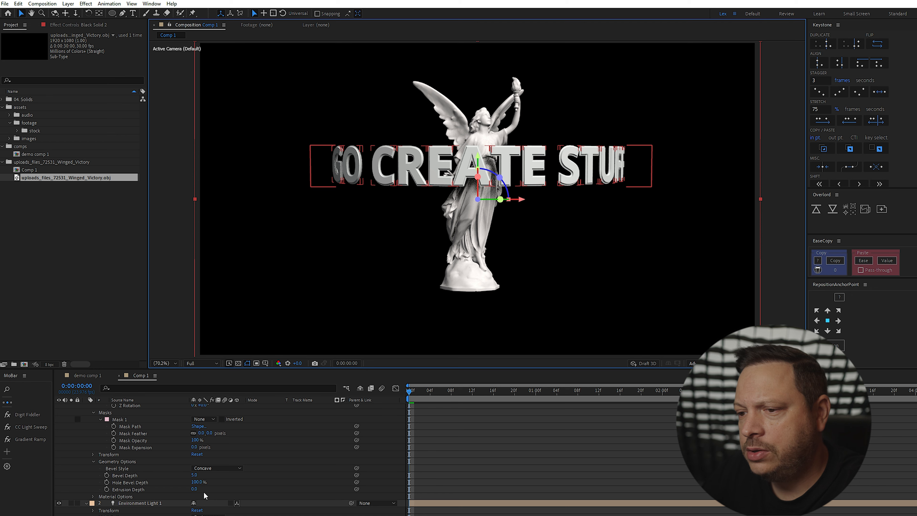
left_click_drag(193, 489, 204, 492)
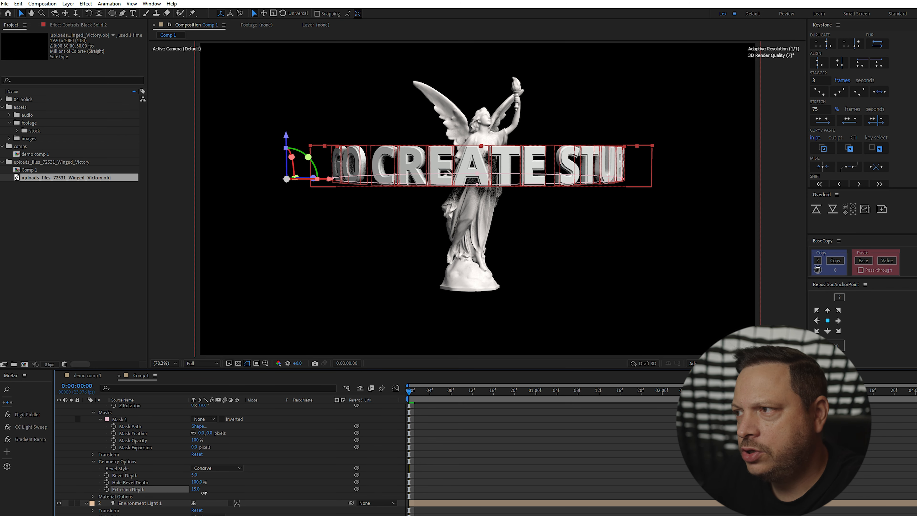
left_click_drag(433, 392, 615, 380)
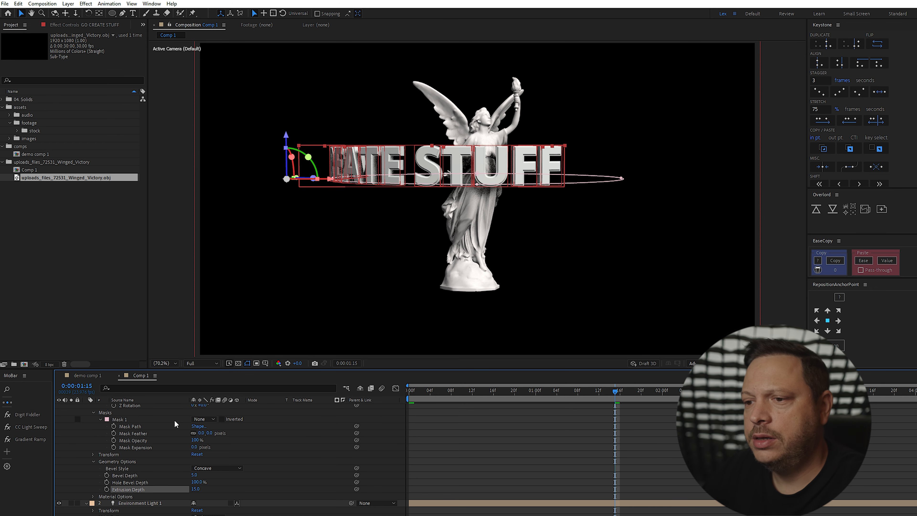
Add a new adjustment layer above the GO CREATE STUFF text layer in Comp 1.
scroll(148, 480, "up", 5)
left_click(164, 415)
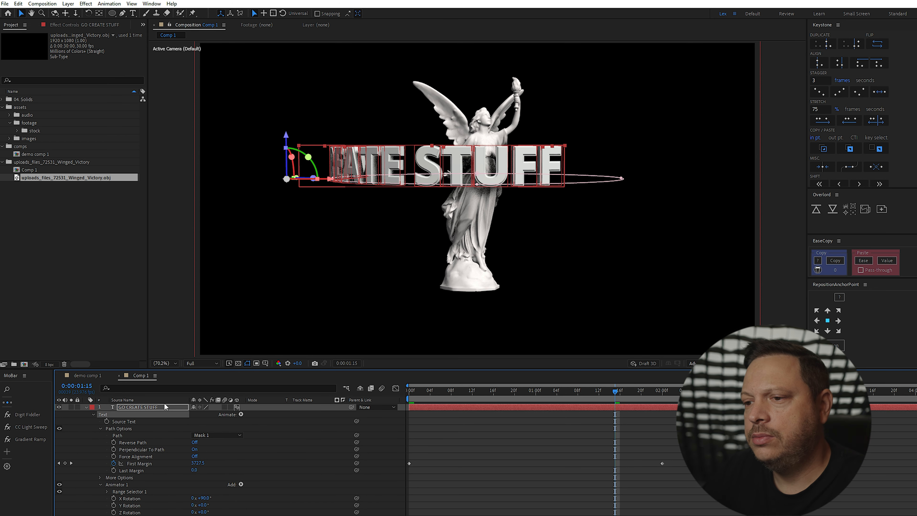
left_click(453, 445)
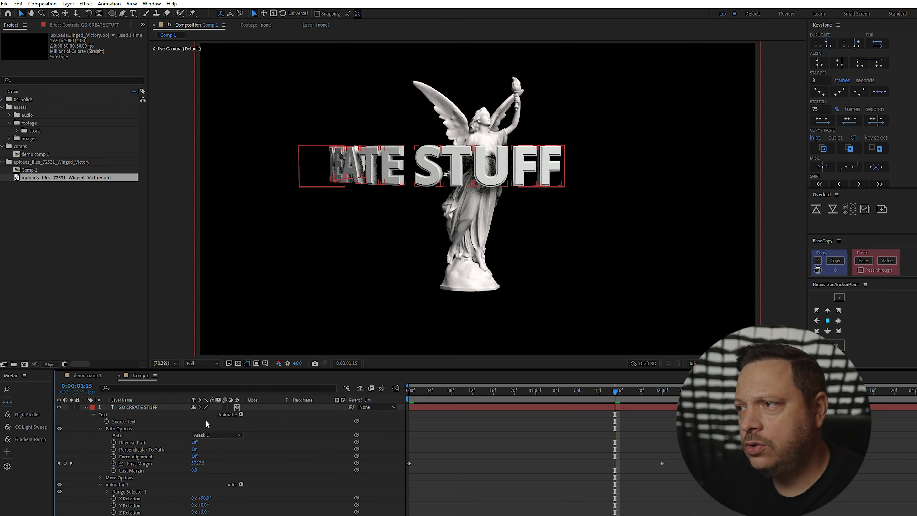
left_click(141, 408)
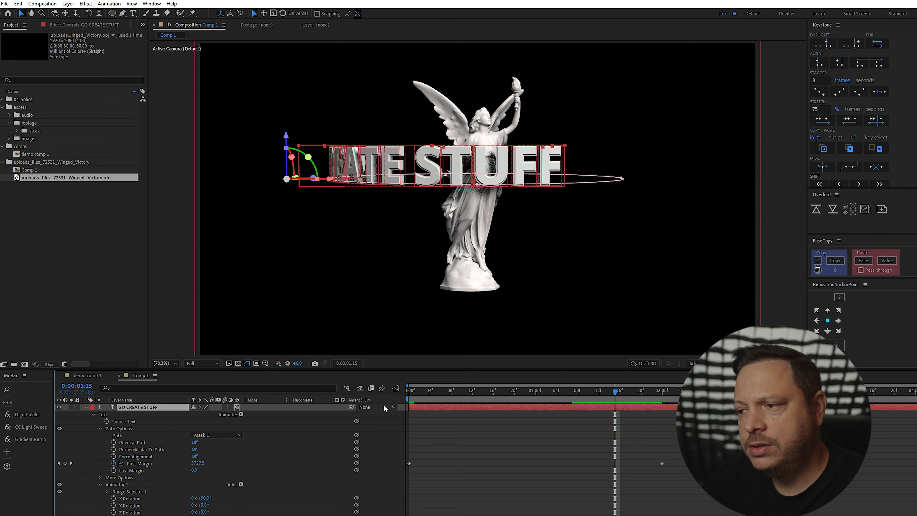
right_click(402, 403)
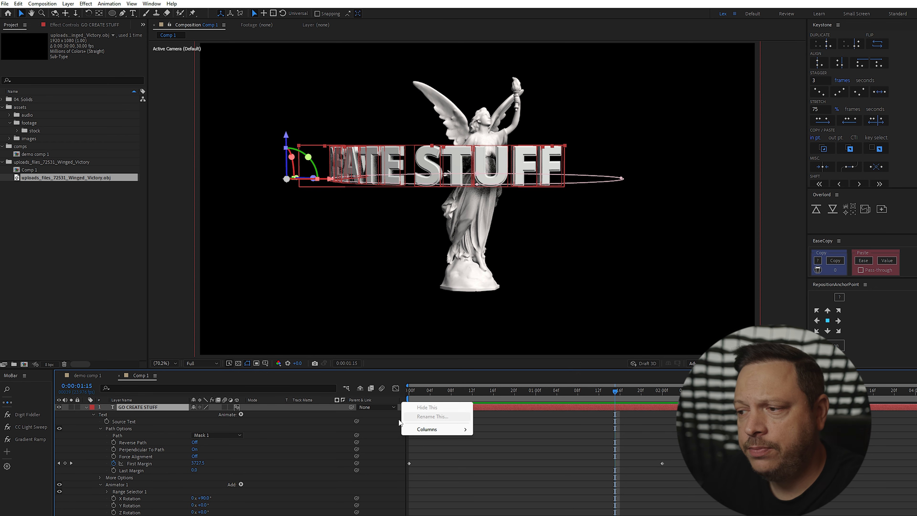
right_click(399, 406)
right_click(400, 404)
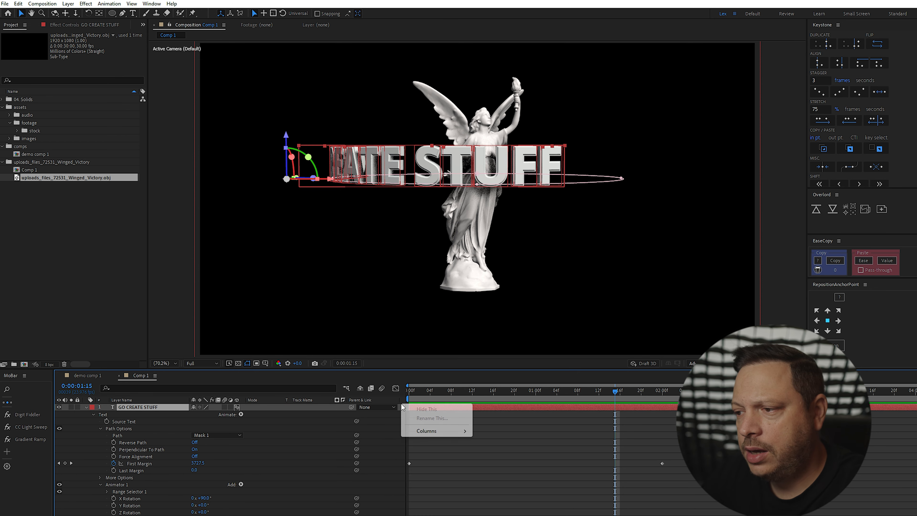
right_click(401, 405)
mouse_move(420, 411)
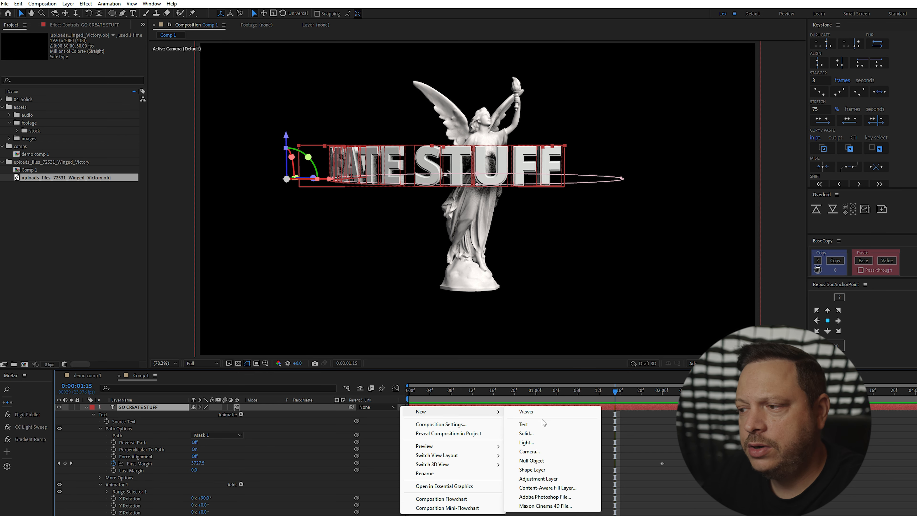
left_click(548, 478)
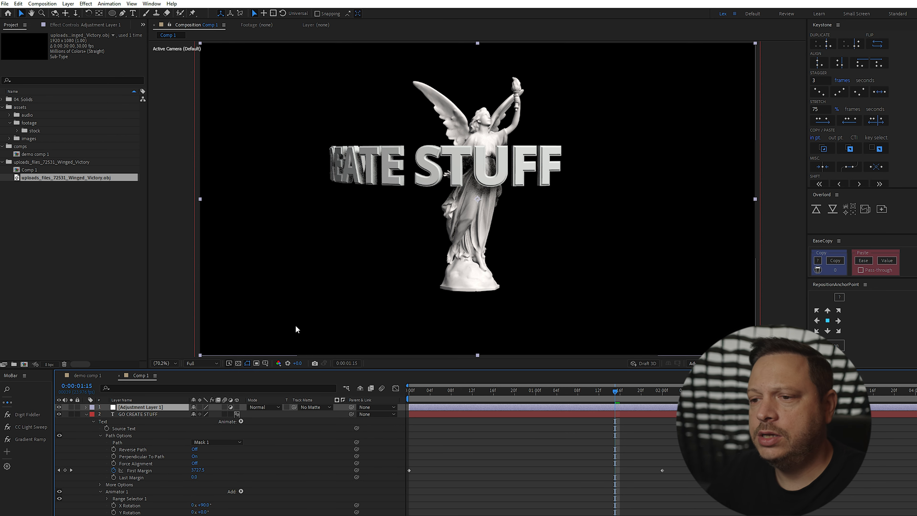
Apply the Noise effect to the adjustment layer and raise its Amount of Noise slightly.
key("ctrl+space")
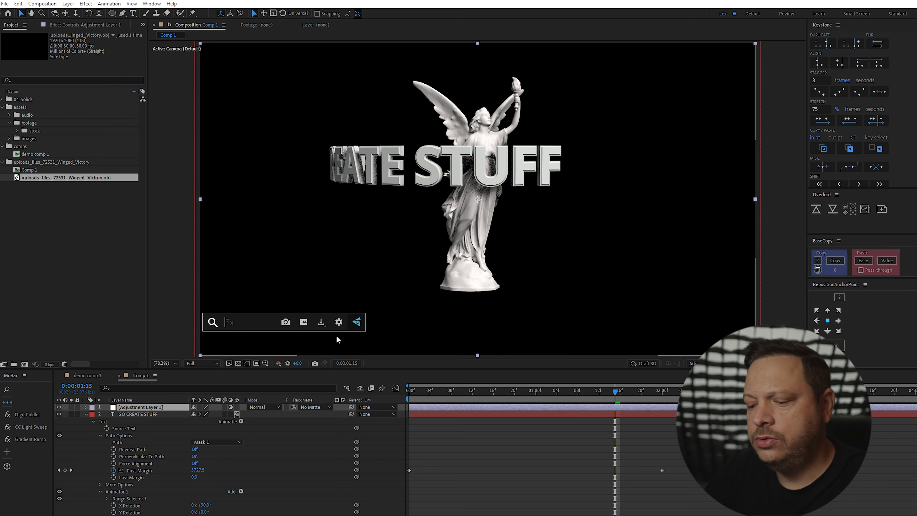
type("noi")
key("Return")
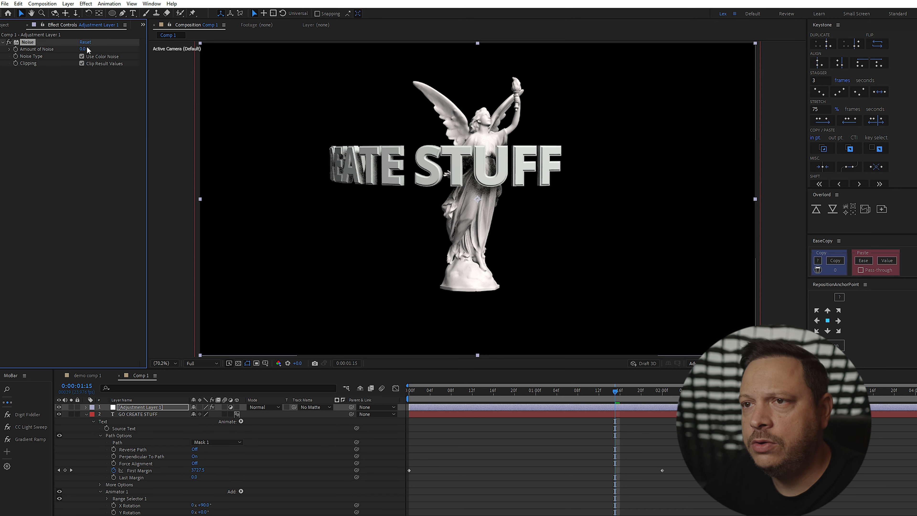
left_click_drag(82, 48, 87, 48)
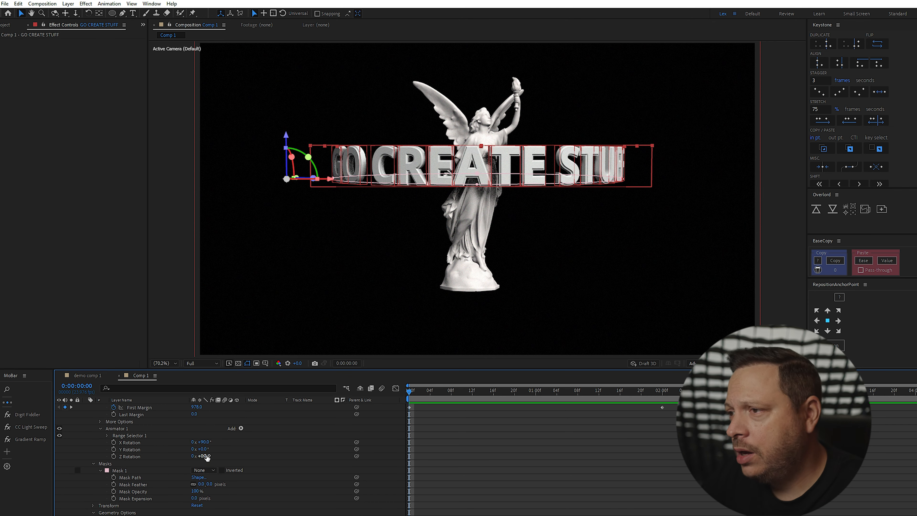
Collapse the expanded properties of all layers in the timeline and deselect the layers.
scroll(204, 464, "up", 3)
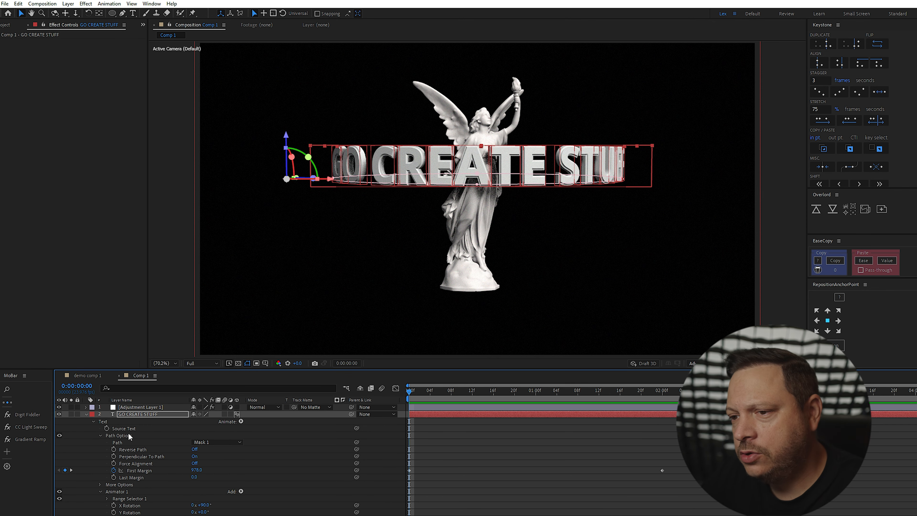
key("ctrl+a")
scroll(133, 464, "down", 4)
scroll(133, 463, "up", 3)
scroll(133, 464, "up", 1)
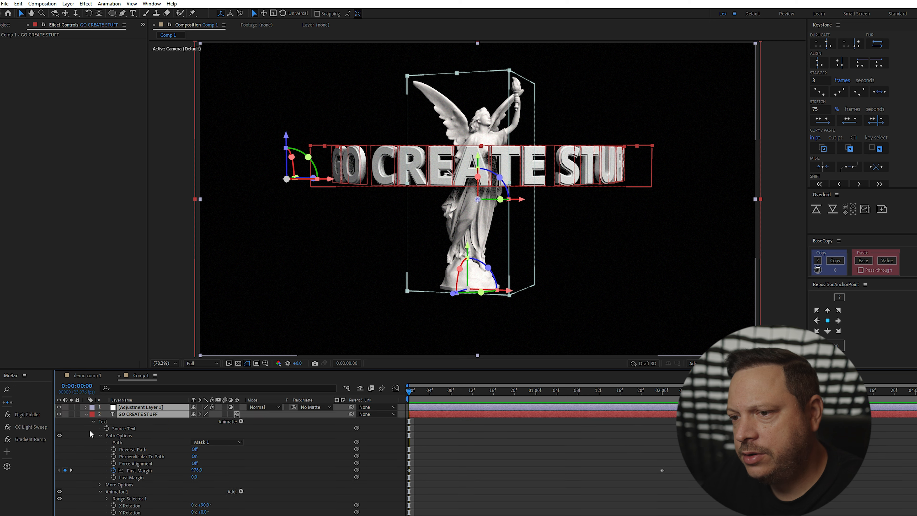
left_click(86, 414)
left_click(171, 457)
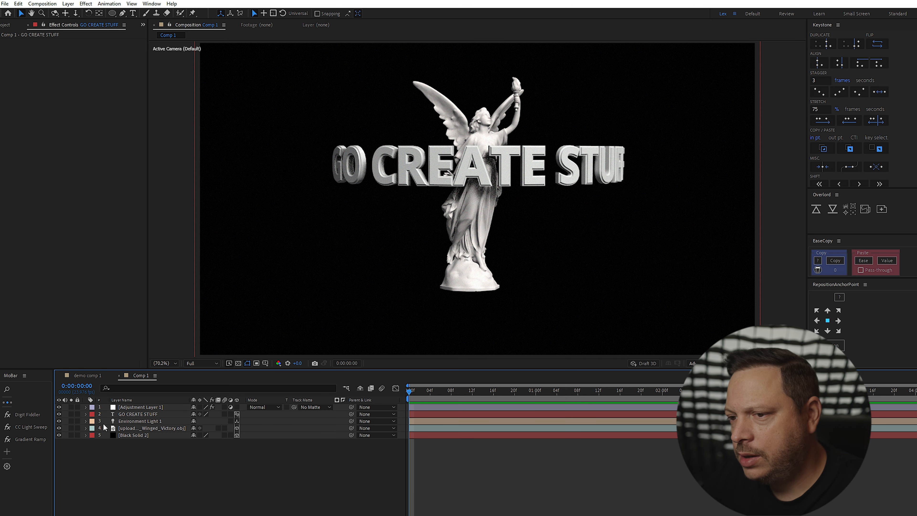
Apply the Grid effect to Black Solid 2, sized from Width & Height Sliders with Width 128.8 and Height 200.
left_click(144, 435)
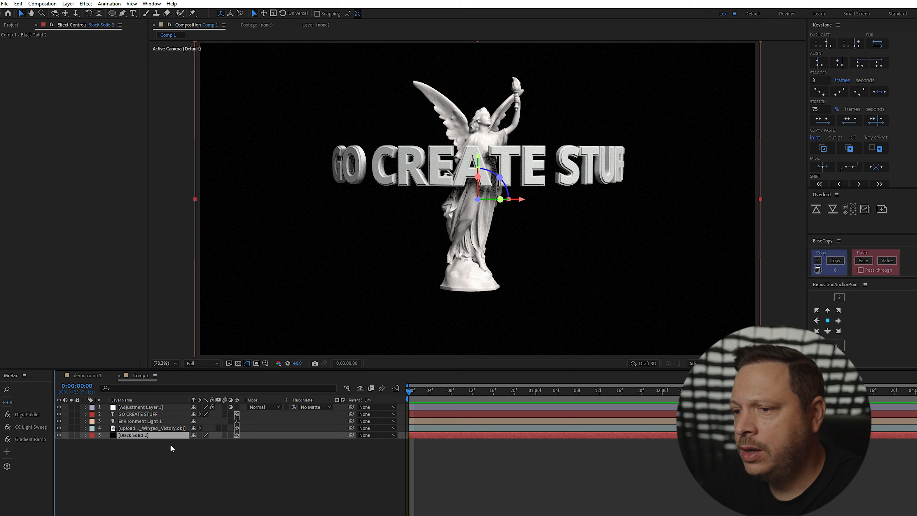
key("ctrl+space")
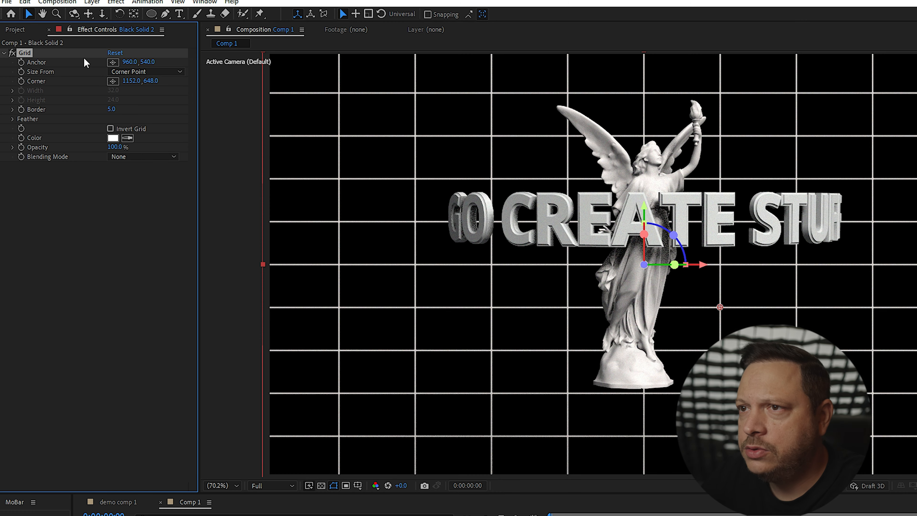
left_click(135, 72)
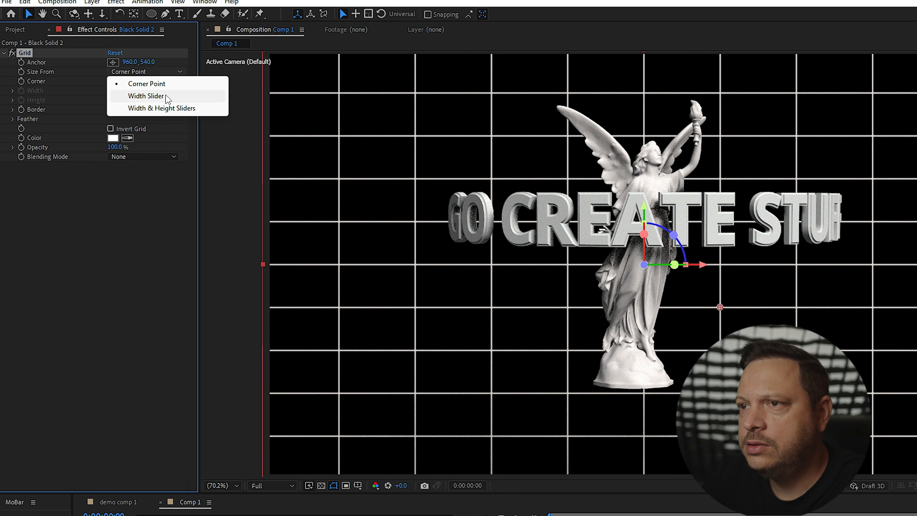
left_click(174, 109)
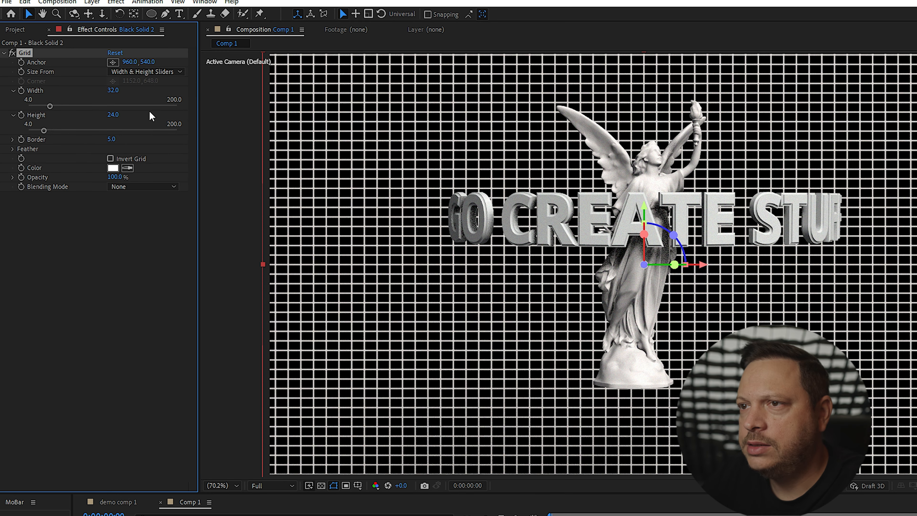
left_click_drag(50, 105, 124, 106)
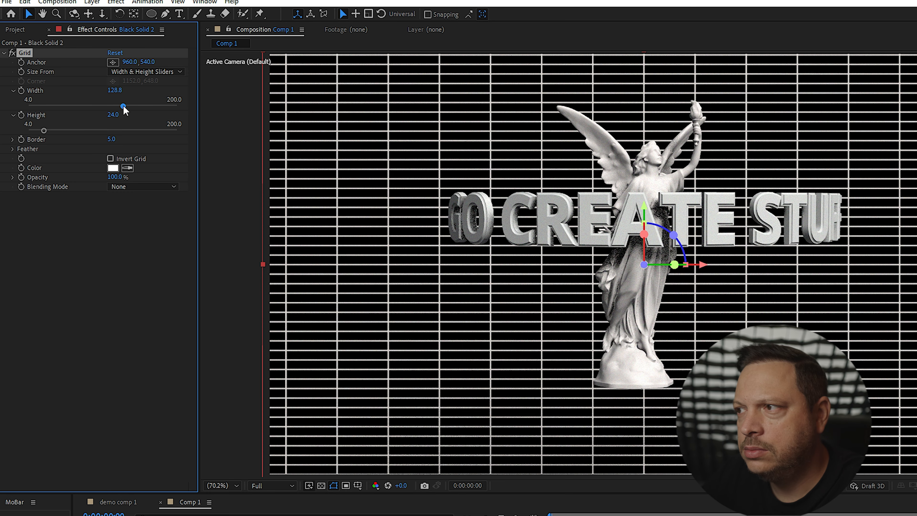
left_click_drag(43, 131, 182, 130)
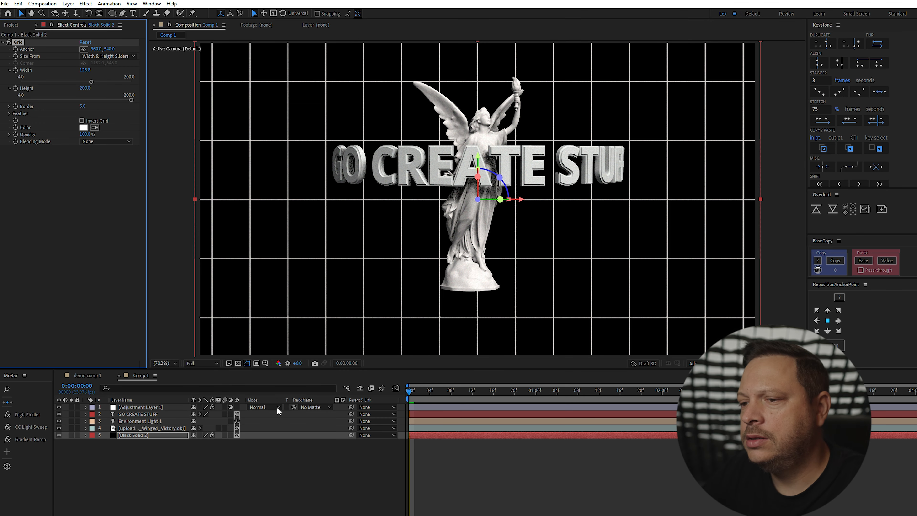
Add the Deep Glow effect to the grid on Black Solid 2.
left_click(138, 457)
left_click(149, 437)
key("ctrl+space")
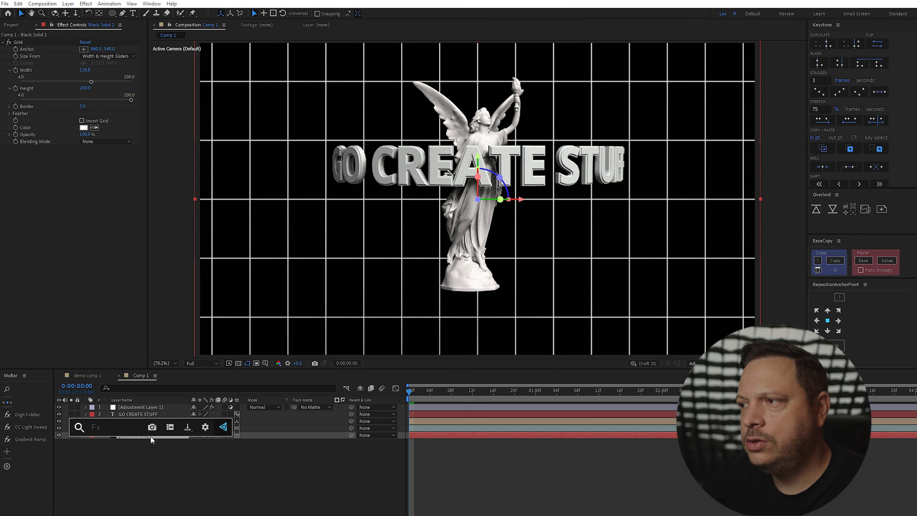
type("glo")
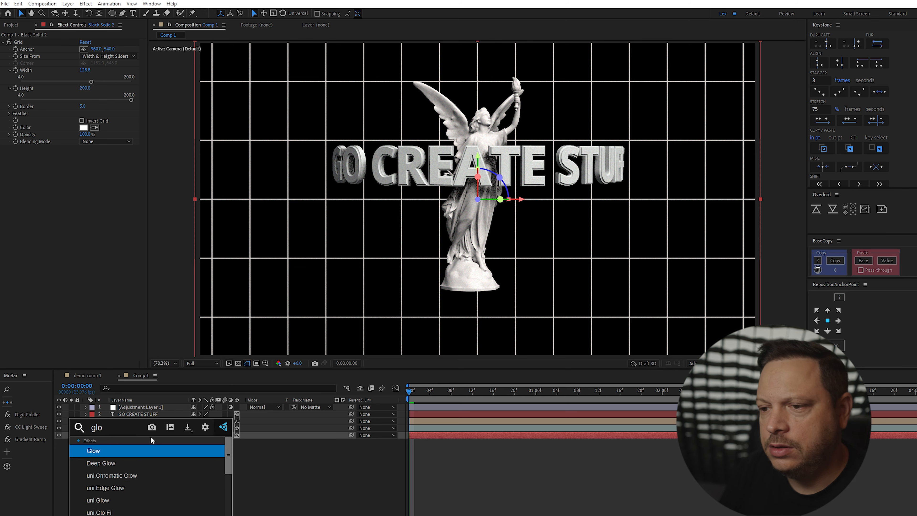
key("Down")
key("Return")
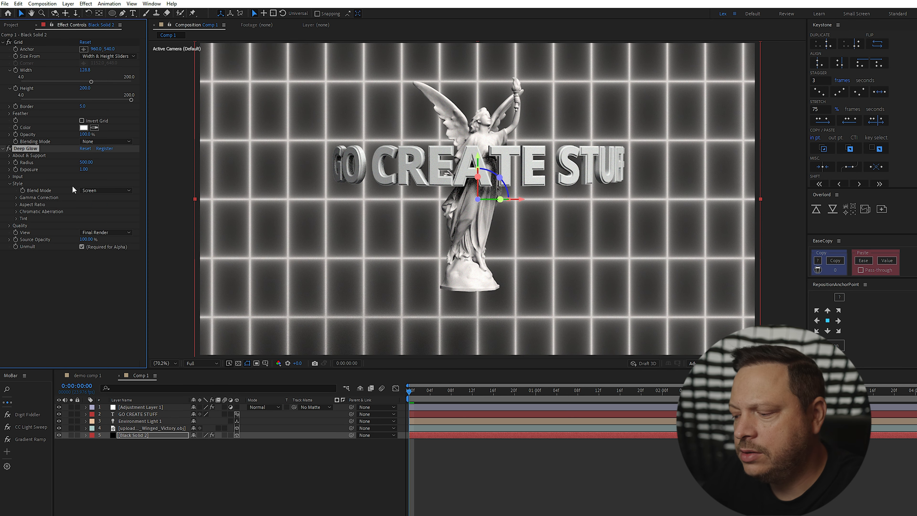
Reduce the Deep Glow Radius on the grid background to 50.
left_click_drag(86, 162, 0, 164)
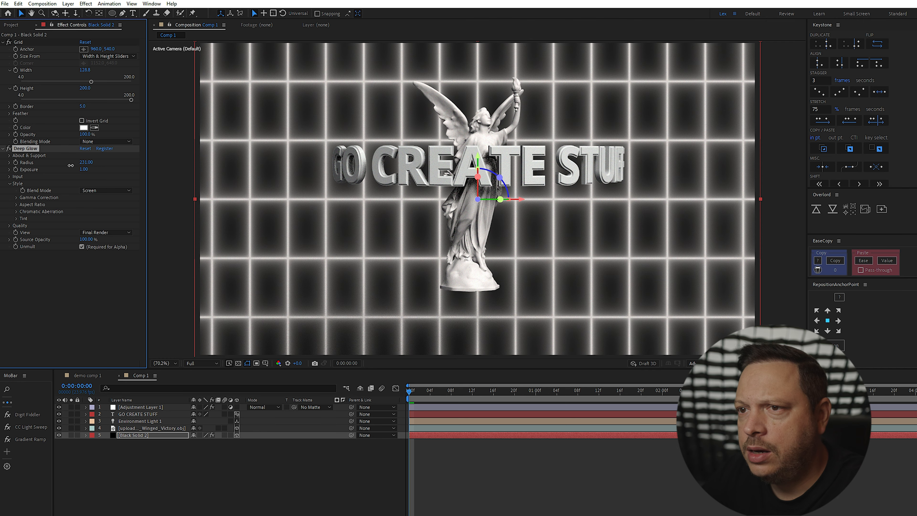
left_click_drag(70, 165, 8, 172)
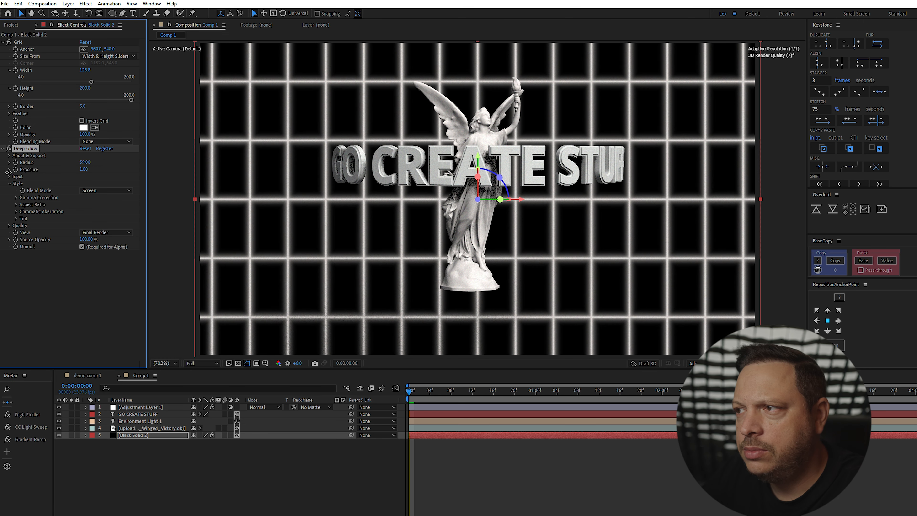
left_click_drag(2, 172, 2, 173)
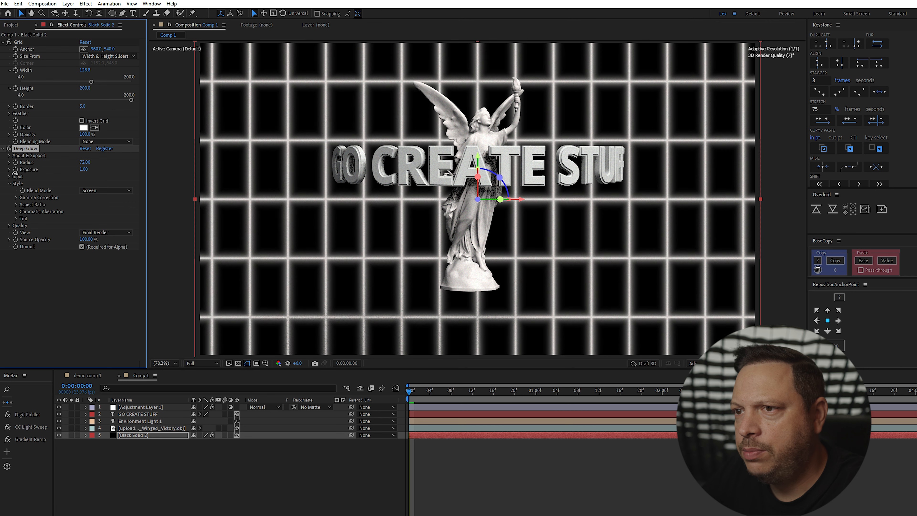
left_click_drag(83, 163, 62, 170)
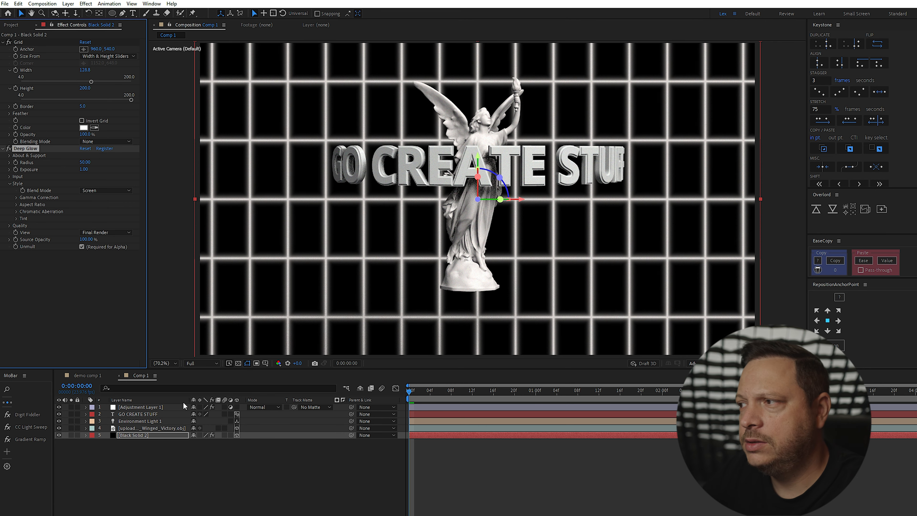
Add the Lens Distortion Matcher effect to Black Solid 2.
left_click(211, 484)
left_click(143, 438)
key("ctrl+space")
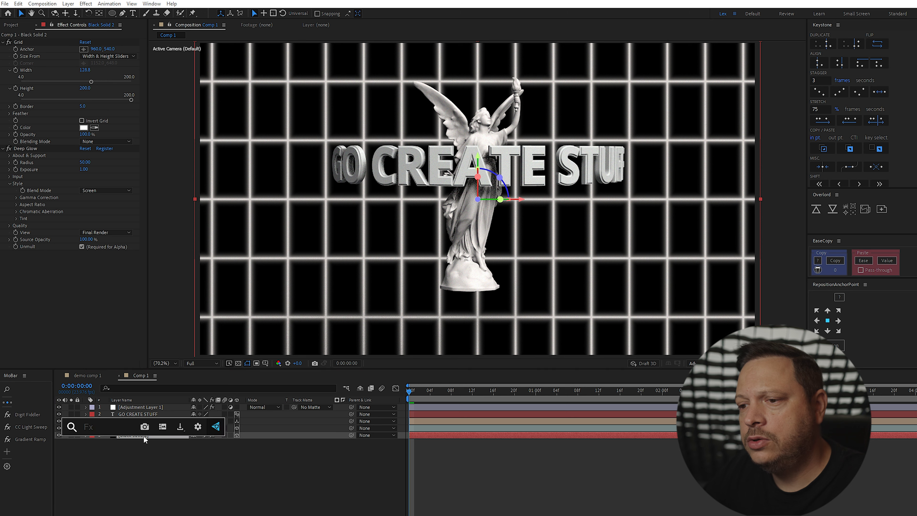
type("lens")
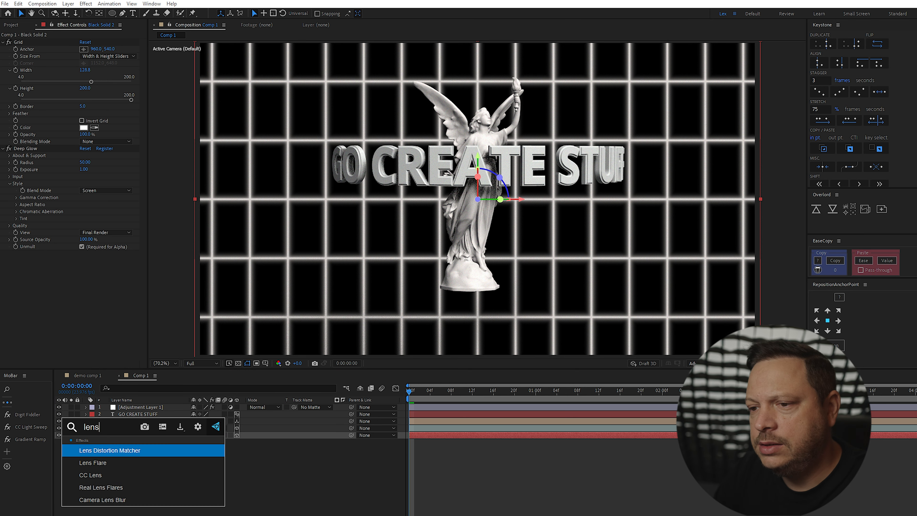
key("Return")
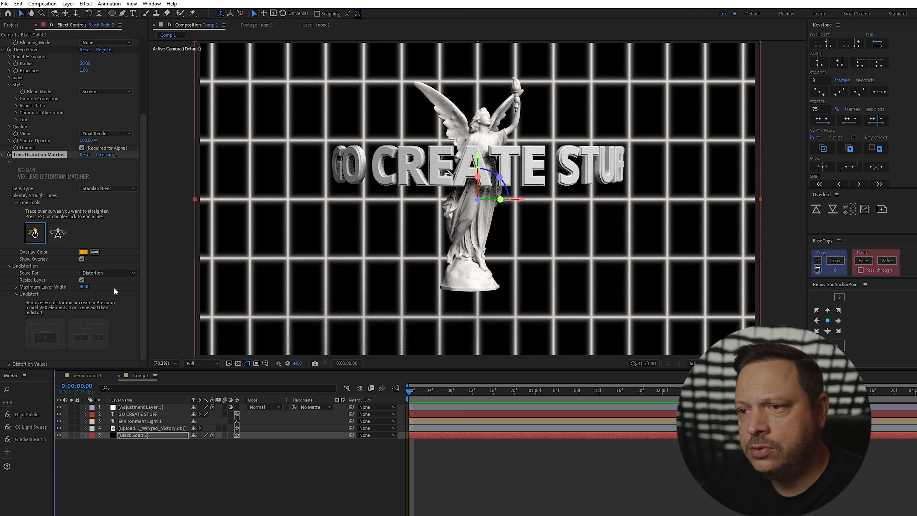
Keyframe the Lens Distortion Matcher's Edge value from 0 at 0:00 to 100 at 2:00 and preview the animation.
scroll(114, 291, "down", 2)
left_click(10, 328)
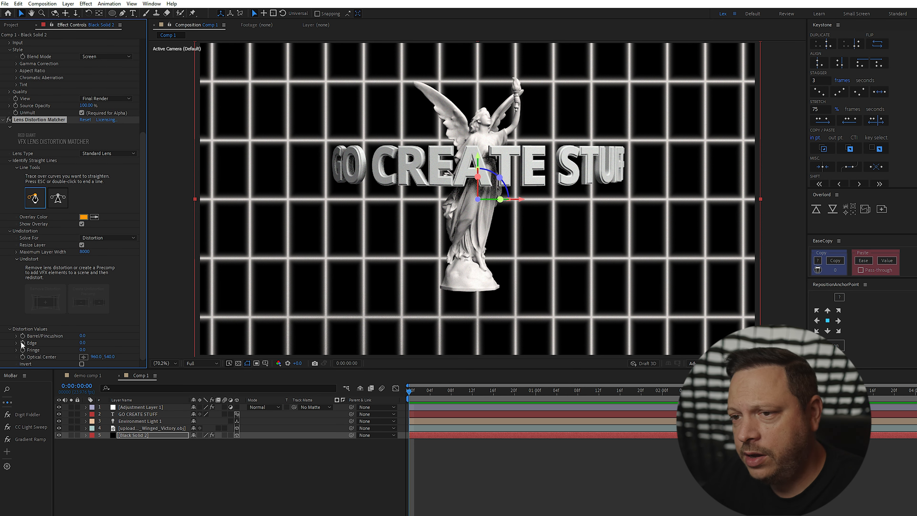
left_click(22, 343)
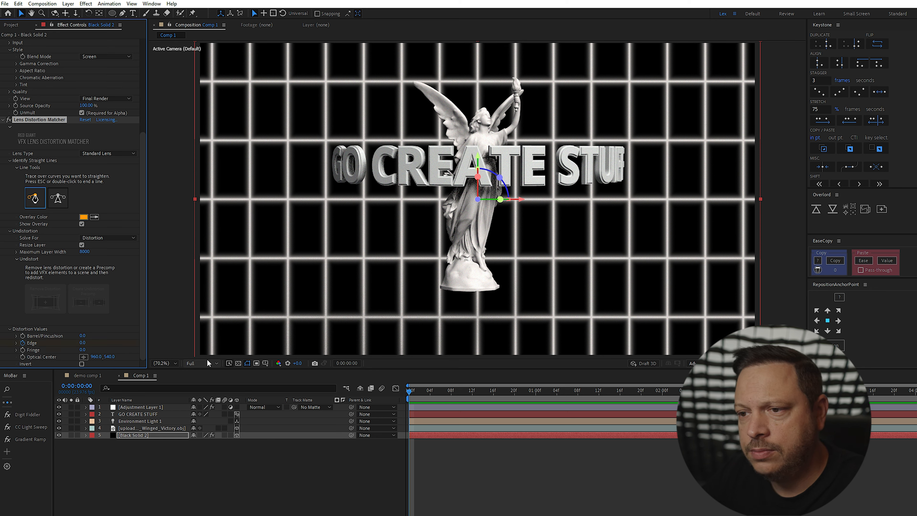
left_click(441, 391)
left_click_drag(463, 394, 664, 401)
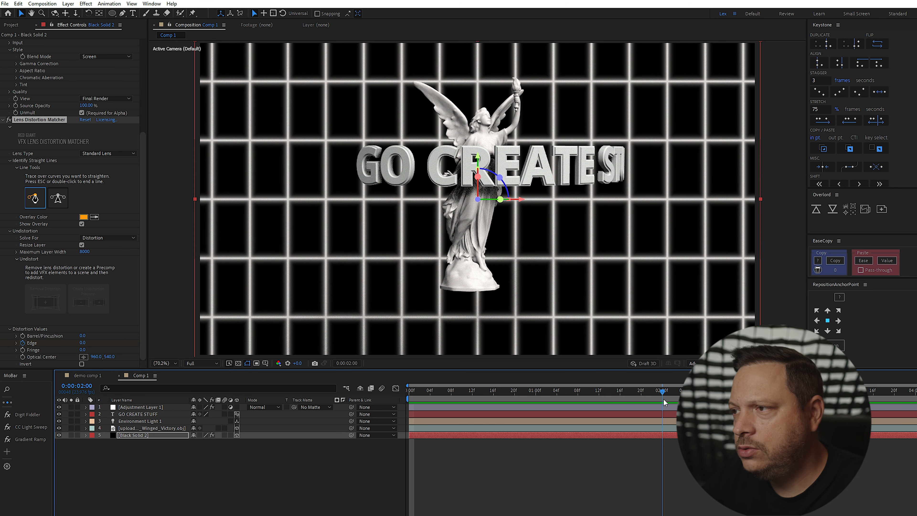
left_click_drag(83, 342, 127, 340)
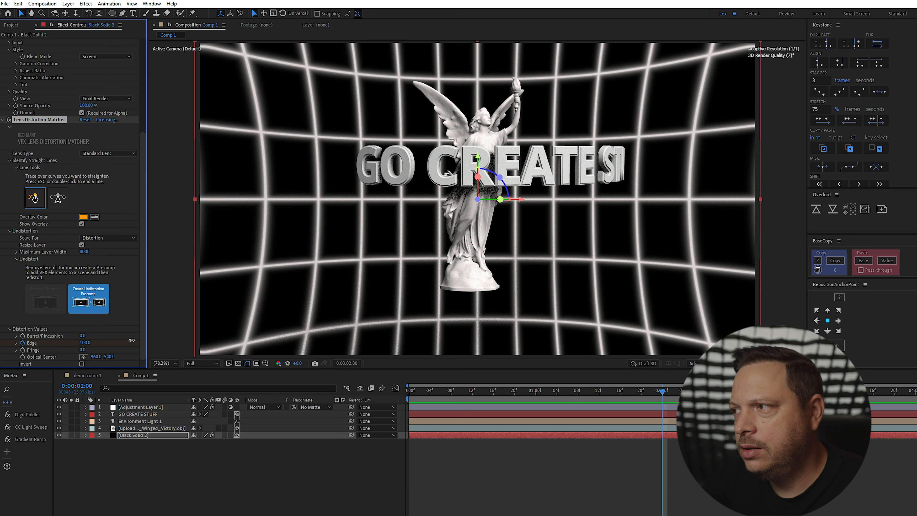
left_click_drag(509, 391, 370, 388)
key("space")
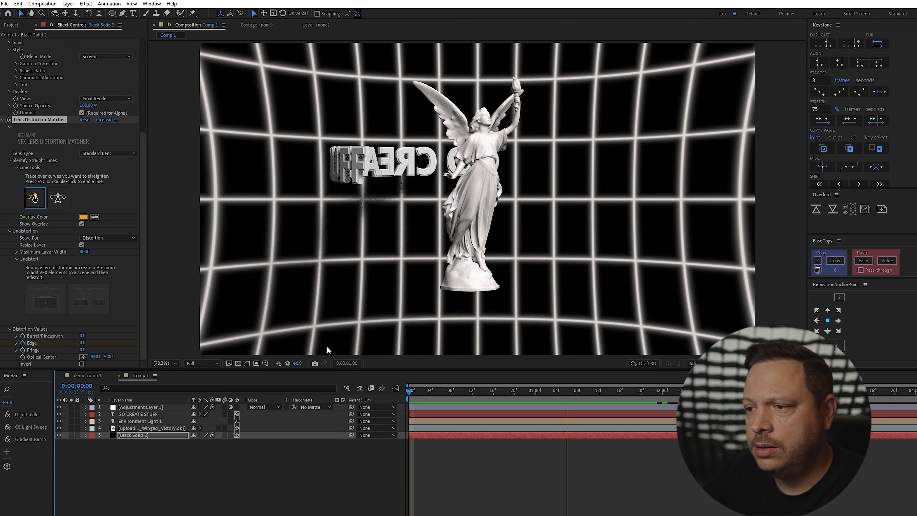
key("space")
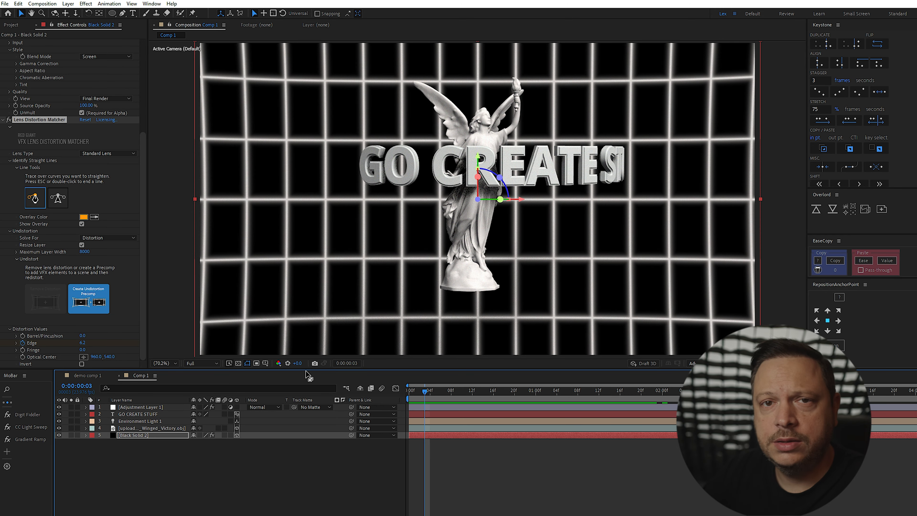
Create a two-node camera with the 35mm preset.
right_click(238, 458)
mouse_move(301, 358)
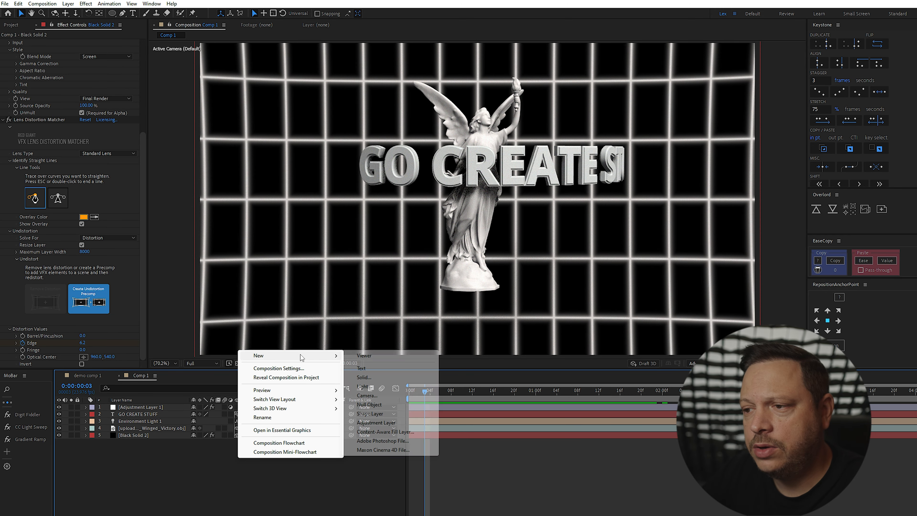
left_click(387, 396)
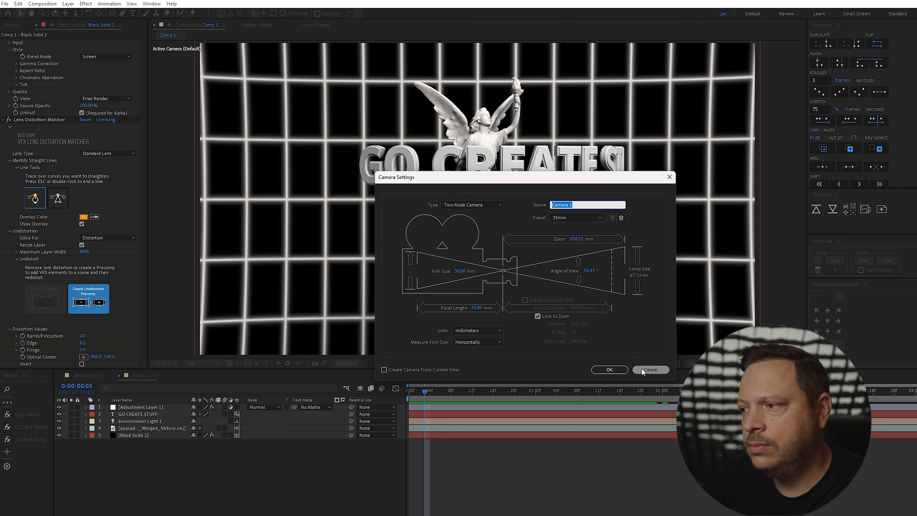
left_click(568, 219)
left_click(572, 268)
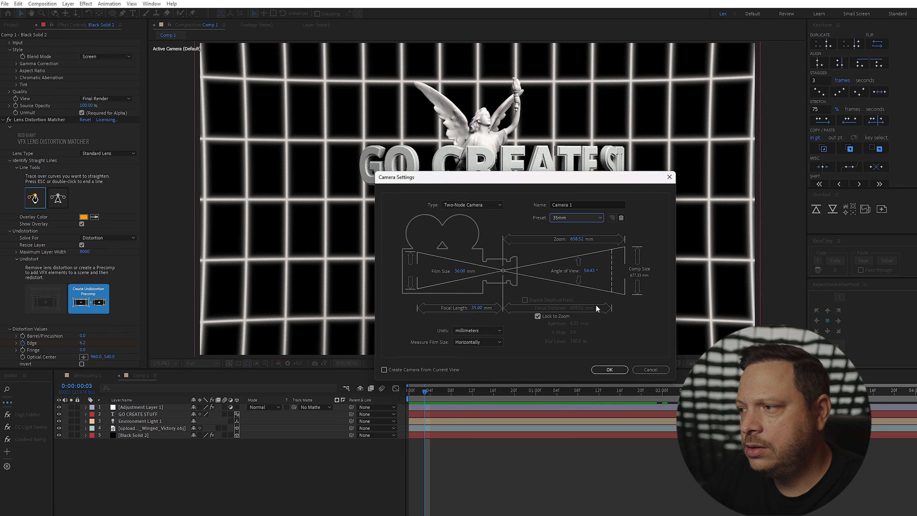
left_click(610, 369)
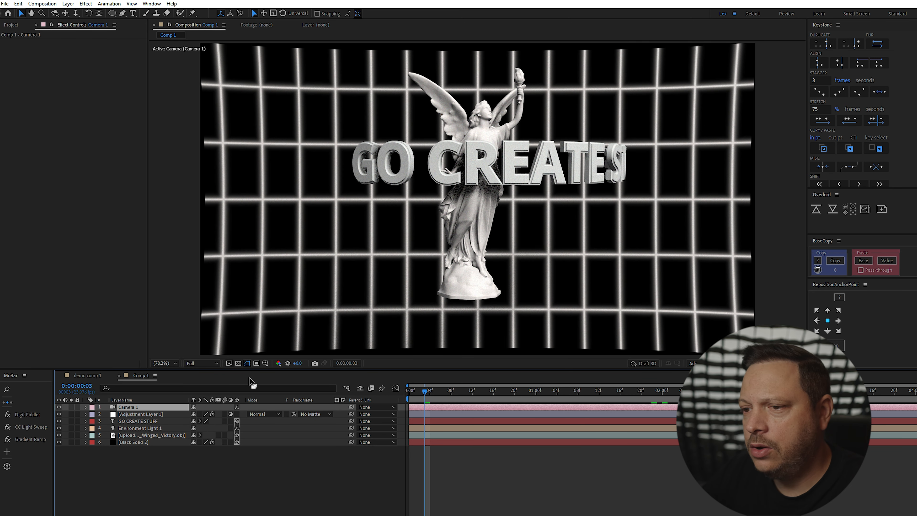
key("c")
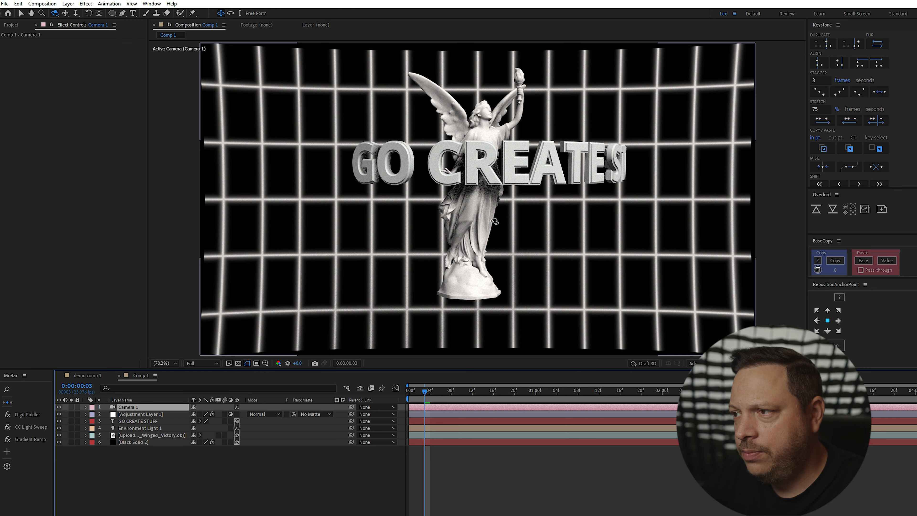
left_click_drag(486, 196, 509, 200)
mouse_move(482, 200)
left_mouse_down()
mouse_move(505, 211)
mouse_move(490, 194)
left_mouse_up()
Set keyframes at 0:00 for all of Camera 1's Transform properties, from Point of Interest through Z Rotation.
left_click(86, 407)
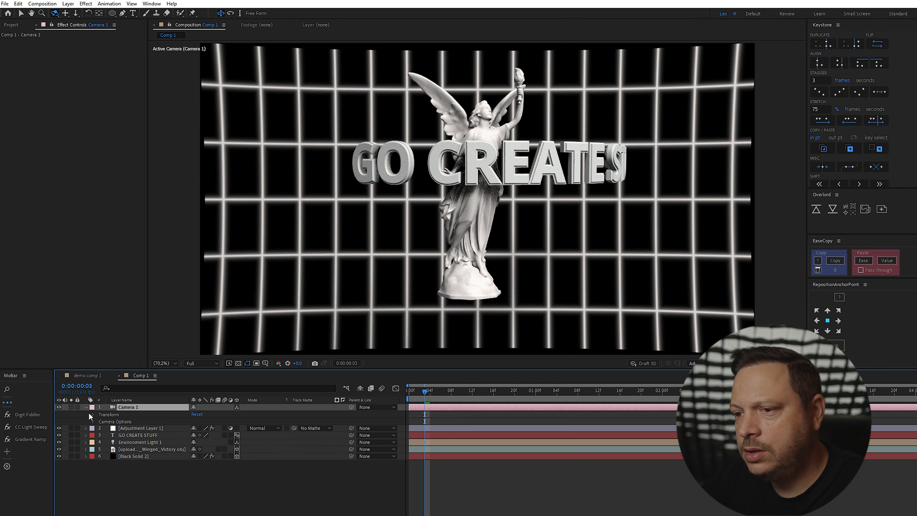
left_click(93, 415)
key("Home")
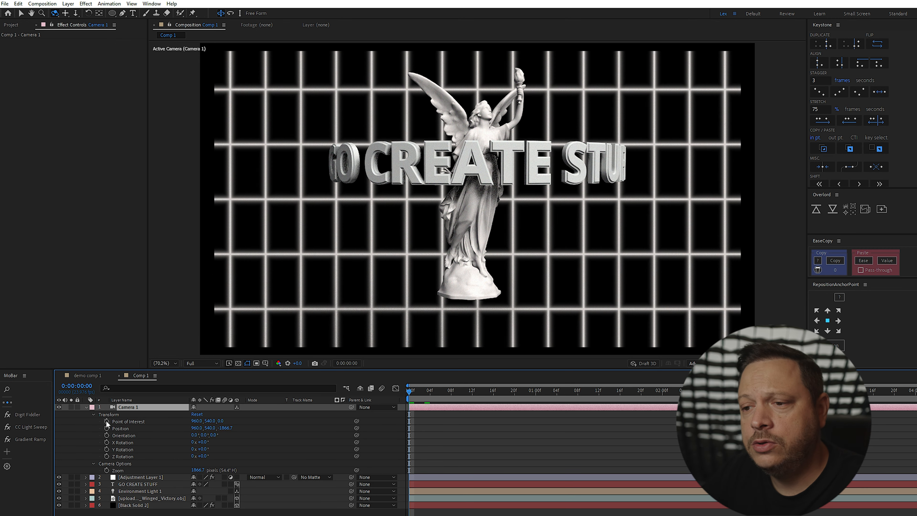
left_click_drag(106, 421, 106, 457)
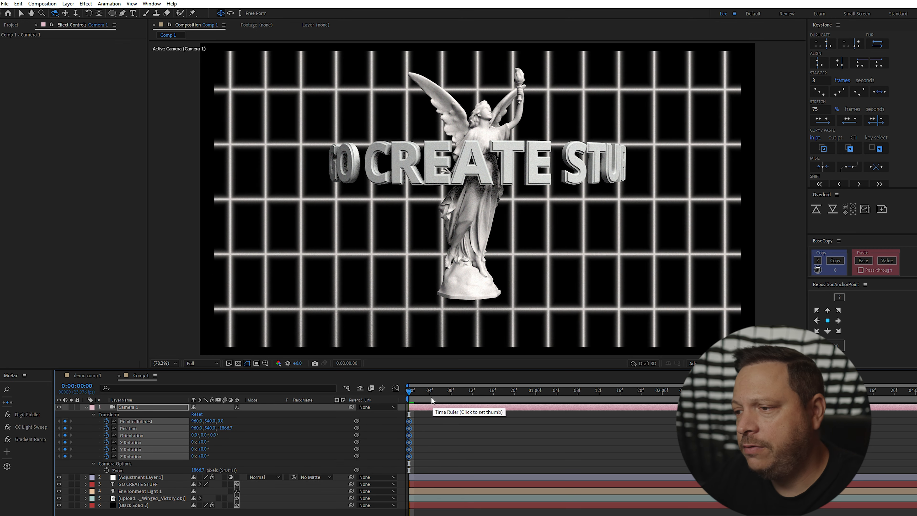
At 2:00, orbit and dolly Camera 1 back to an angled view of the statue, with Position about 465, 435, -2276.
left_click_drag(407, 394, 663, 395)
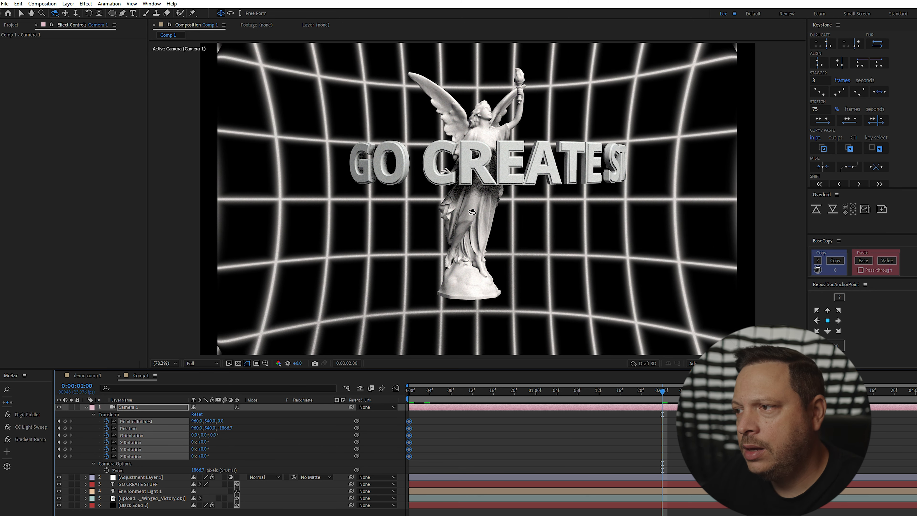
left_click_drag(497, 197, 508, 198)
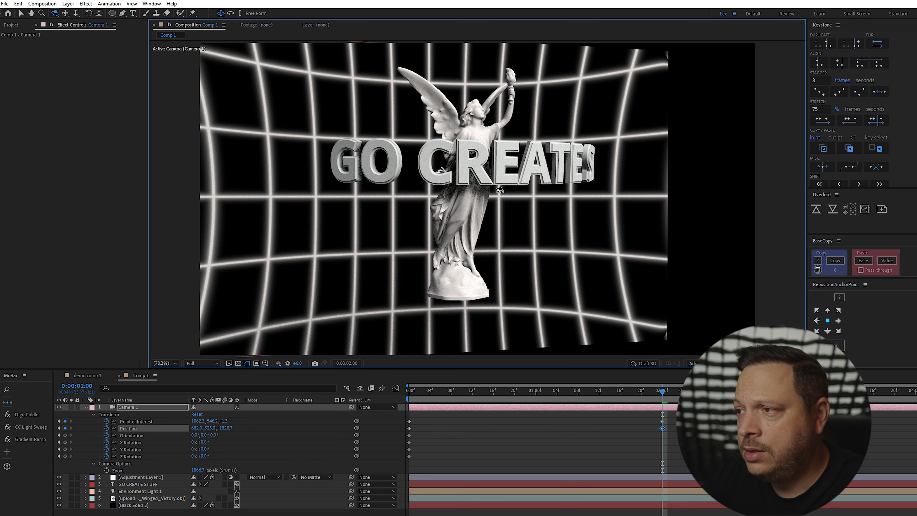
key("c")
key("c")
mouse_move(506, 195)
left_mouse_down()
mouse_move(501, 214)
mouse_move(505, 194)
mouse_move(498, 205)
mouse_move(531, 199)
mouse_move(495, 199)
mouse_move(503, 200)
left_mouse_up()
key("c")
key("c")
key("c")
key("c")
key("c")
left_click_drag(503, 200, 493, 235)
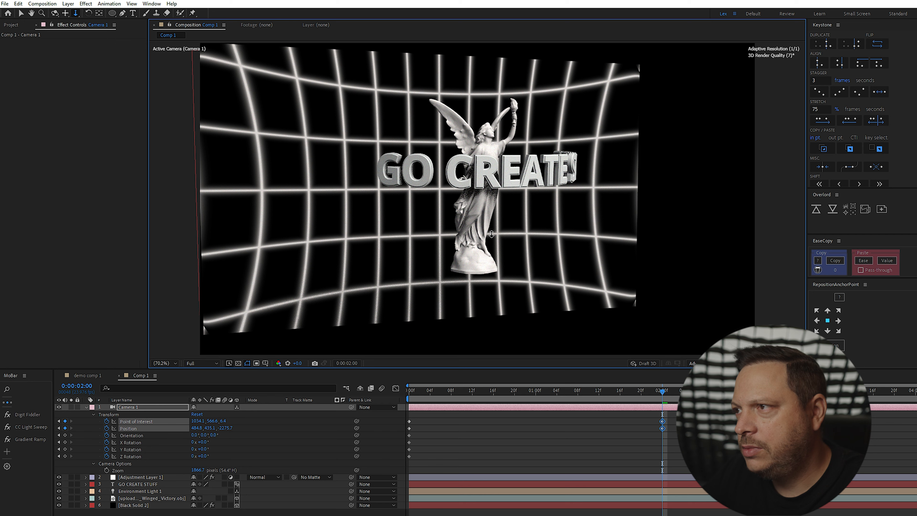
Scale the Black Solid 2 grid up to 214.1% and preview the camera move from the start.
left_click(136, 506)
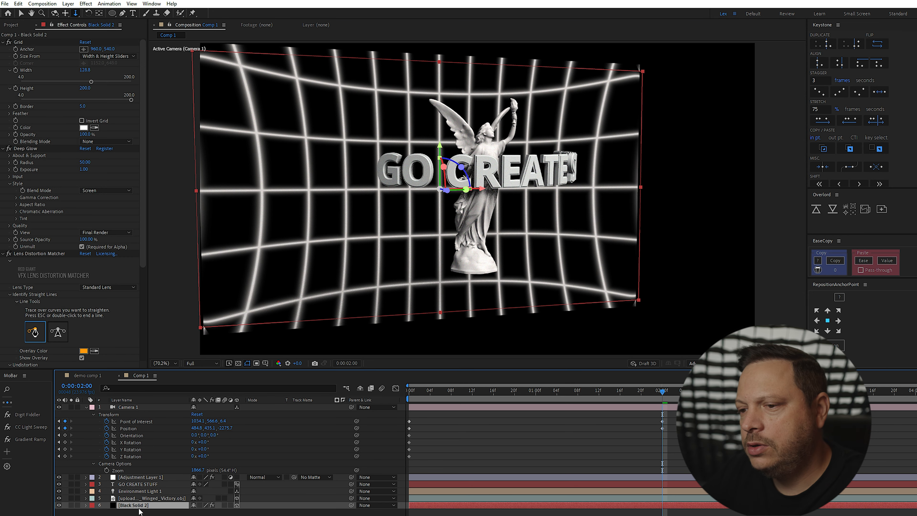
key("s")
left_click_drag(203, 512, 235, 512)
key("Home")
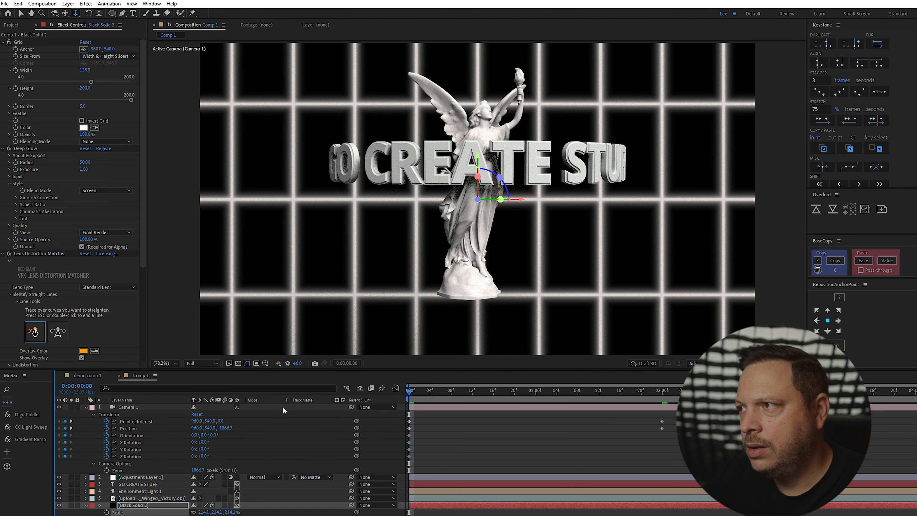
key("space")
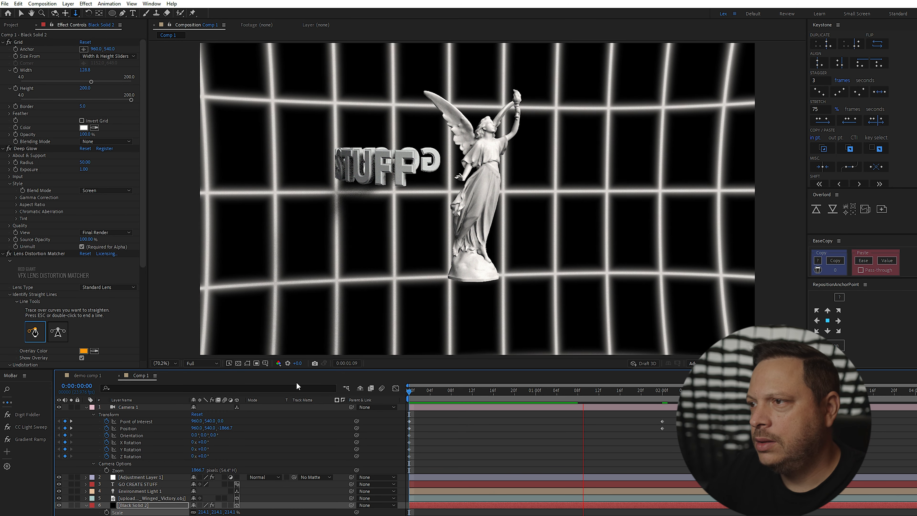
key("space")
left_click_drag(440, 391, 378, 389)
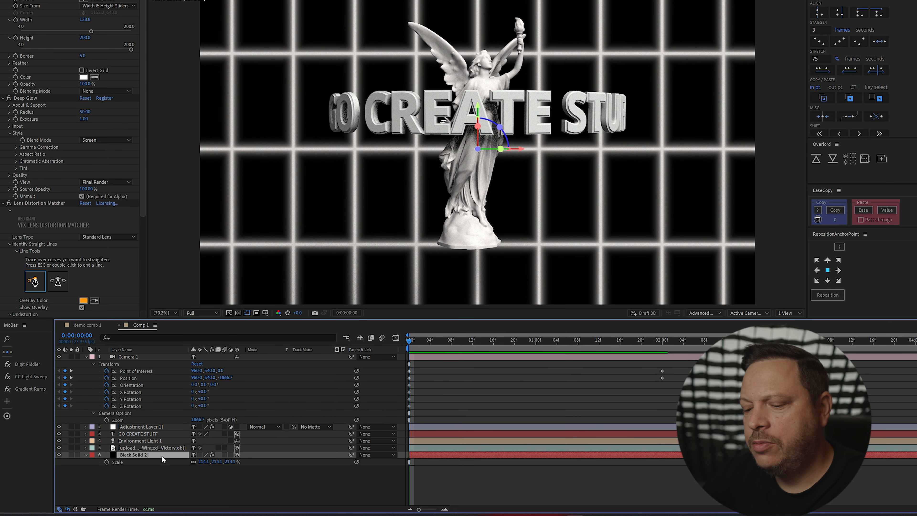
Create a red solid layer directly above Black Solid 2.
right_click(172, 471)
mouse_move(217, 368)
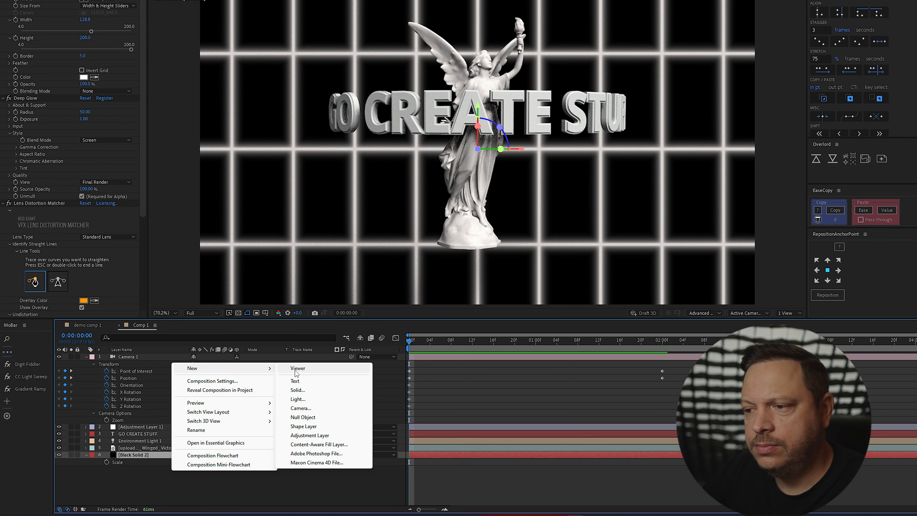
left_click(318, 390)
left_click(419, 210)
left_click(733, 177)
key("Return")
key("Return")
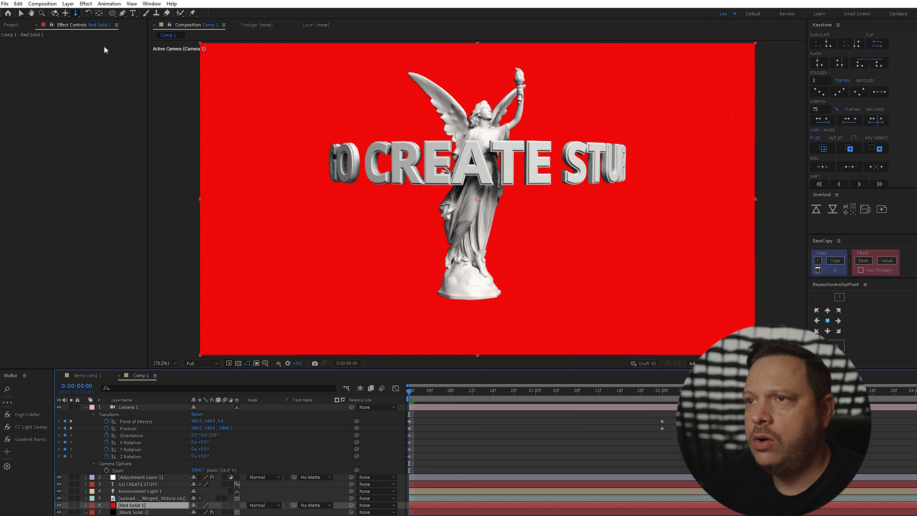
Add a full-layer elliptical mask to Red Solid 1 and set its Mask Feather to 610 pixels.
left_click(113, 14)
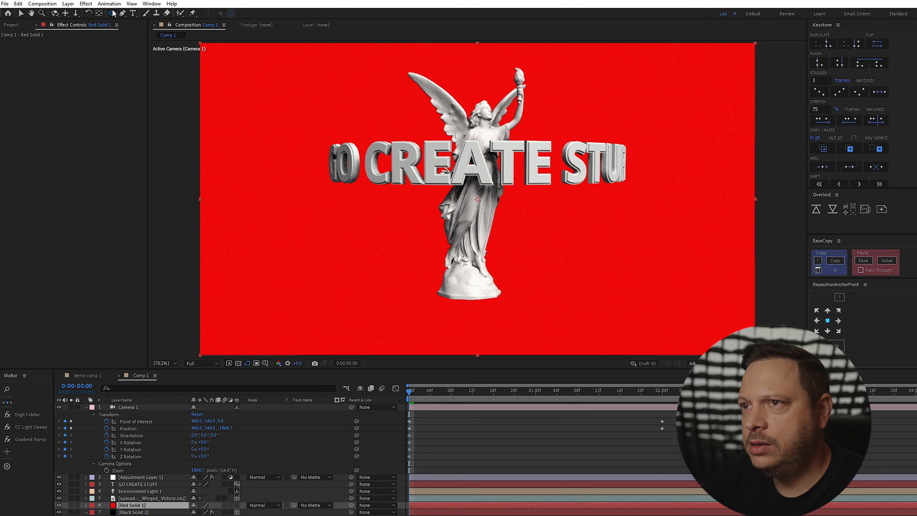
double_click(112, 14)
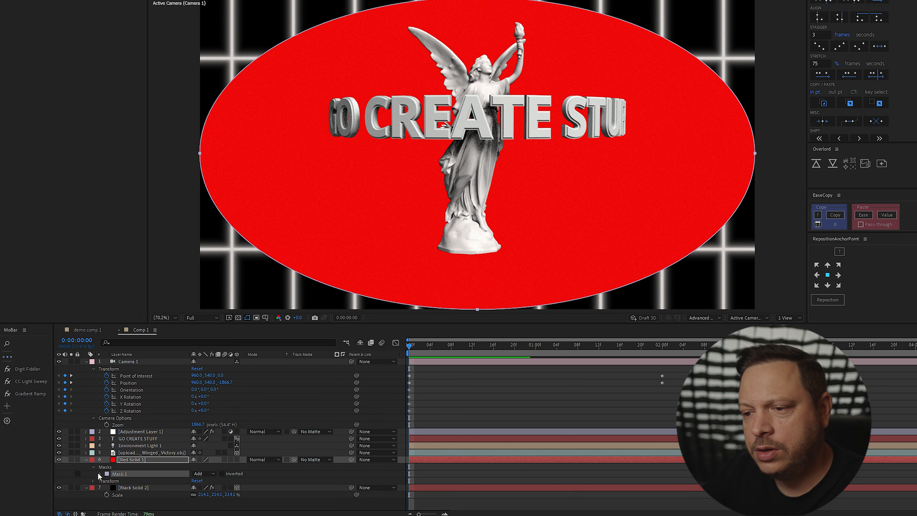
left_click(99, 473)
scroll(149, 471, "down", 1)
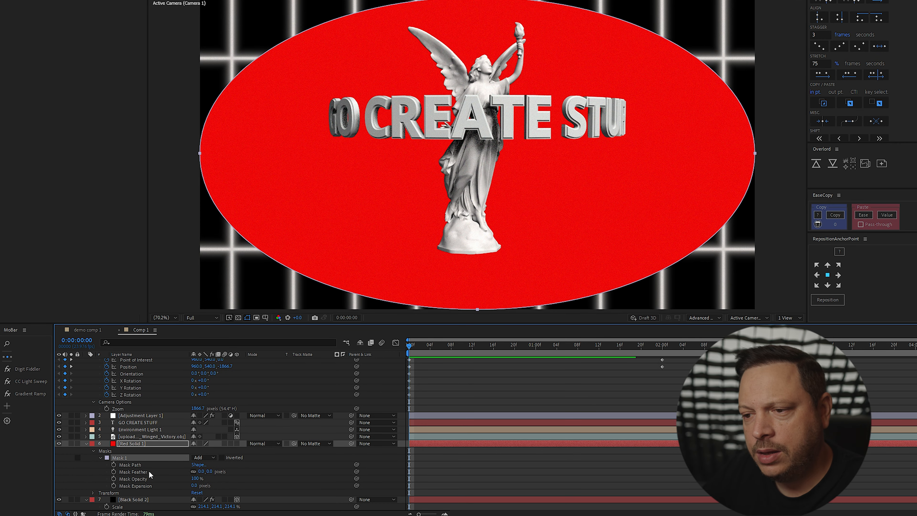
left_click_drag(203, 472, 423, 454)
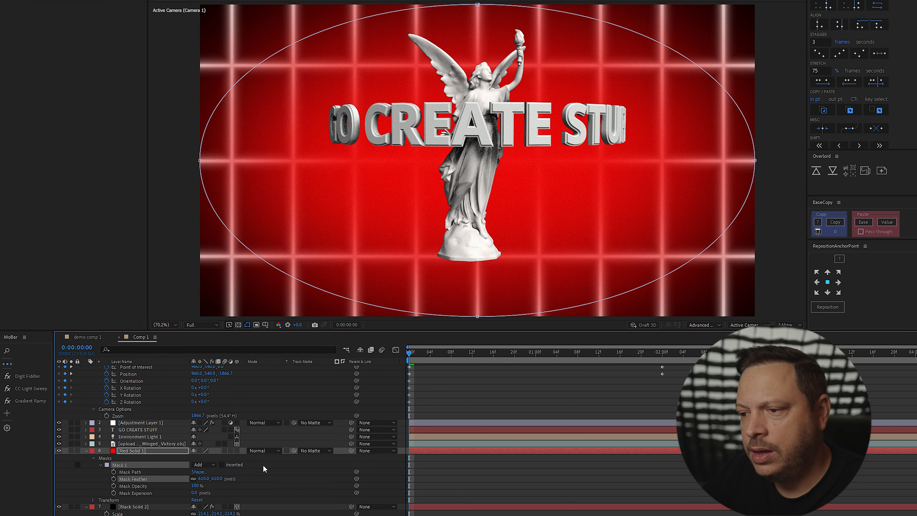
Set Red Solid 1's blending mode to Screen and its opacity to 42%.
left_click(269, 451)
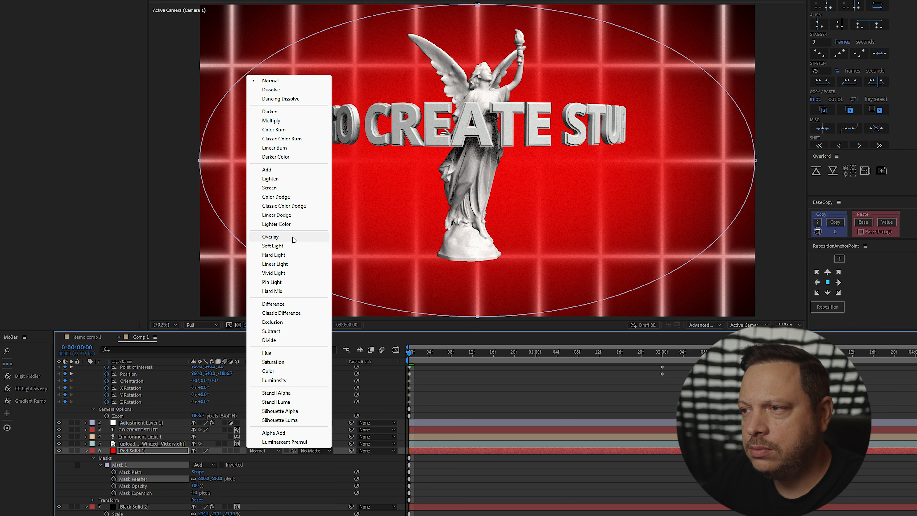
left_click(271, 237)
left_click(263, 451)
left_click(278, 189)
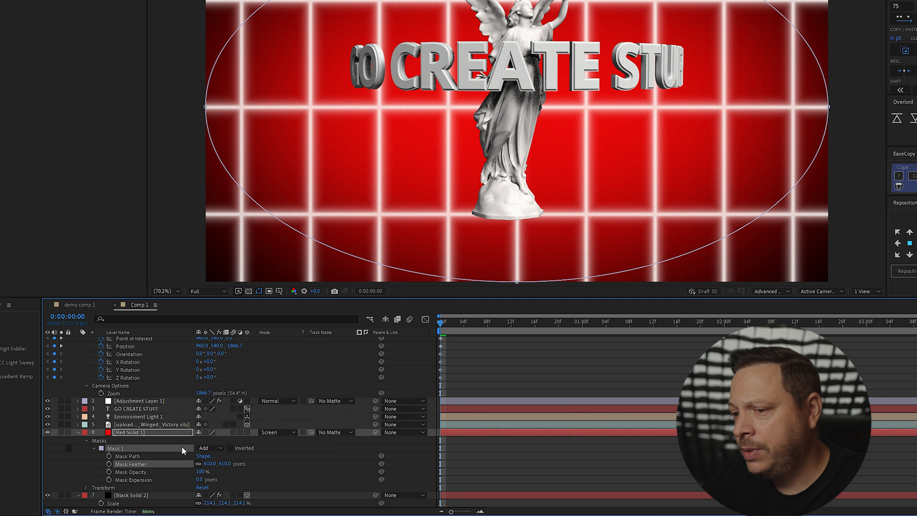
key("t")
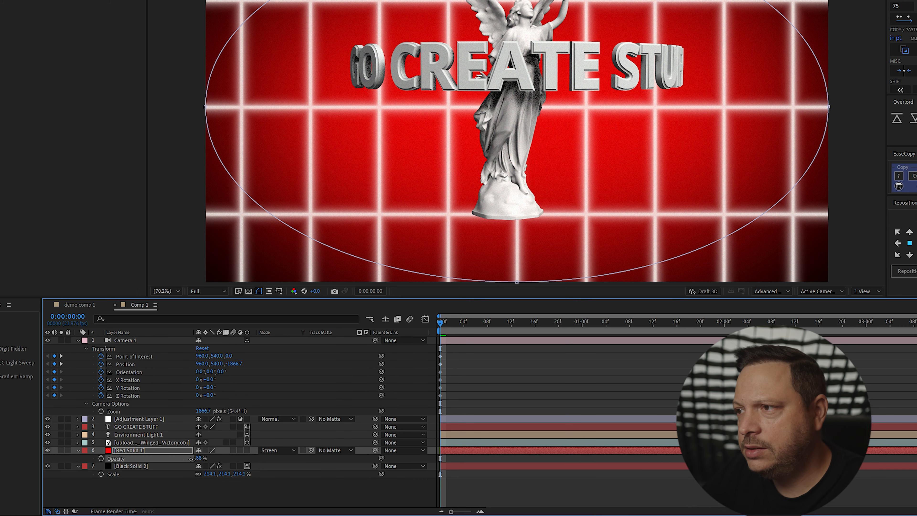
left_click_drag(198, 458, 180, 459)
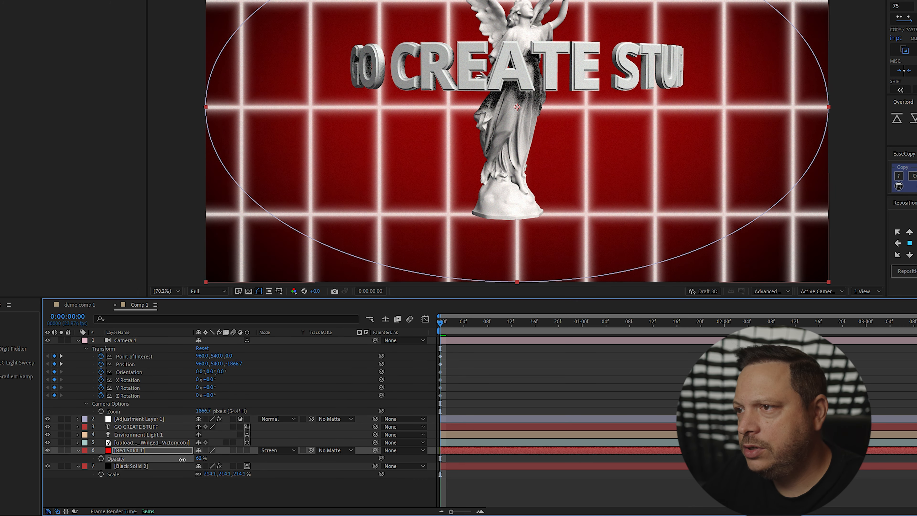
left_click_drag(179, 459, 173, 459)
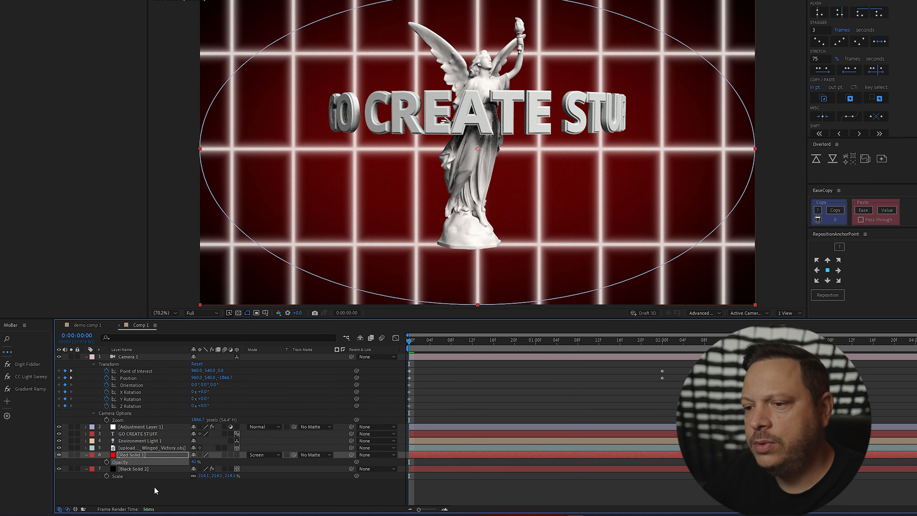
Add an adjustment layer above Red Solid 1 and apply the Noise effect with Amount of Noise at 11%.
key("ctrl+alt+y")
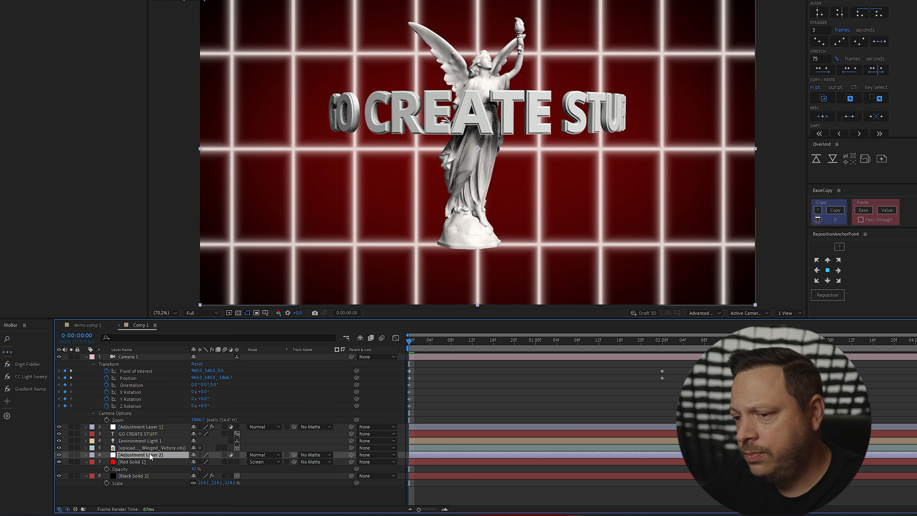
key("ctrl+space")
type("nois")
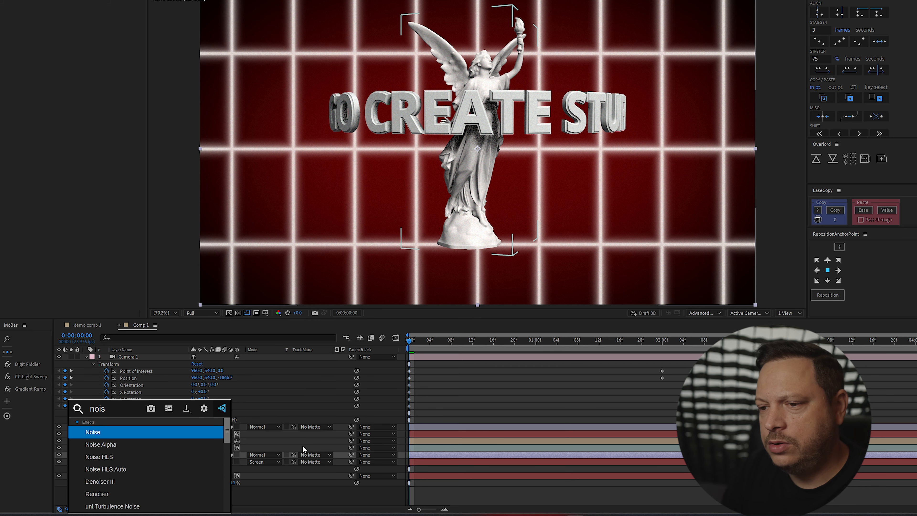
key("Return")
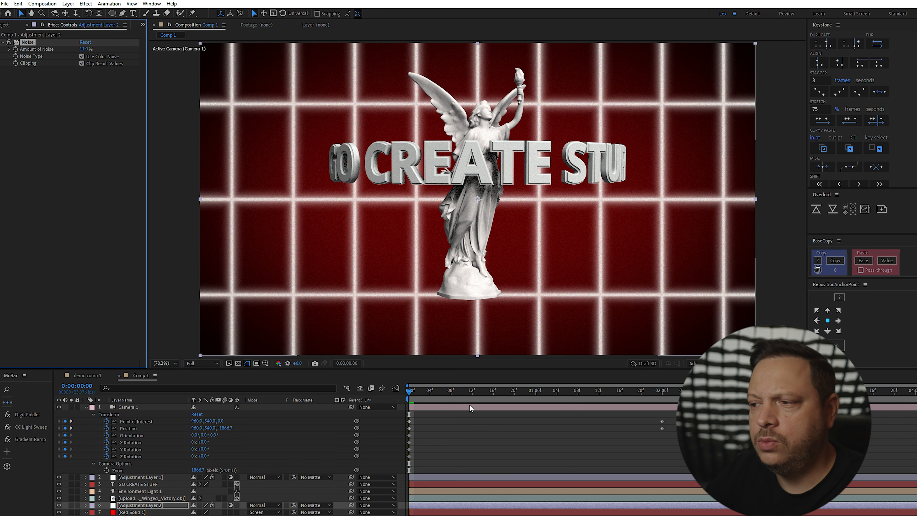
Preview the animation with the red glow and noise, and return the playhead to 0:00.
key("space")
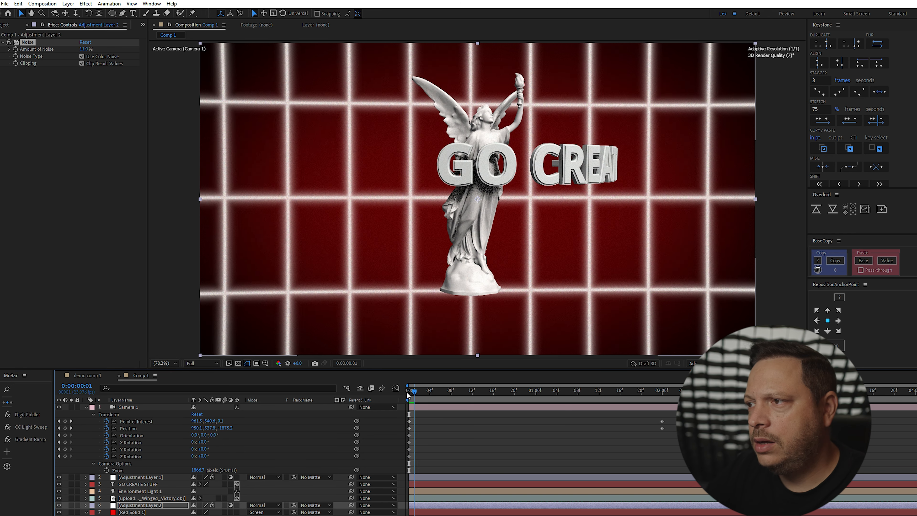
key("space")
key("space")
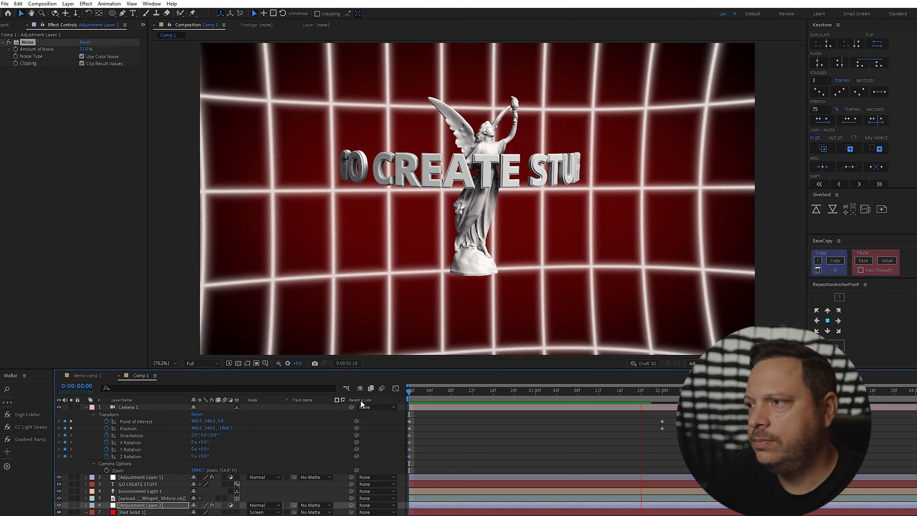
key("space")
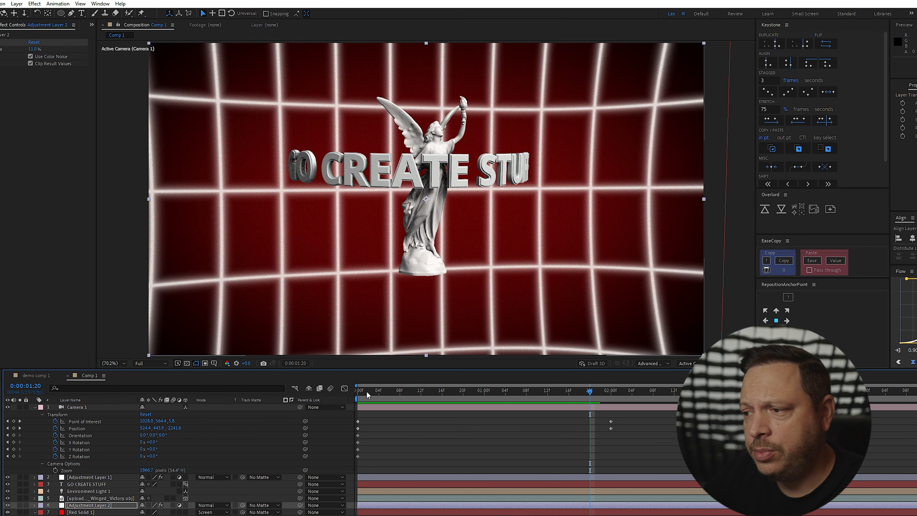
mouse_move(367, 392)
left_mouse_down()
mouse_move(489, 406)
mouse_move(358, 403)
left_mouse_up()
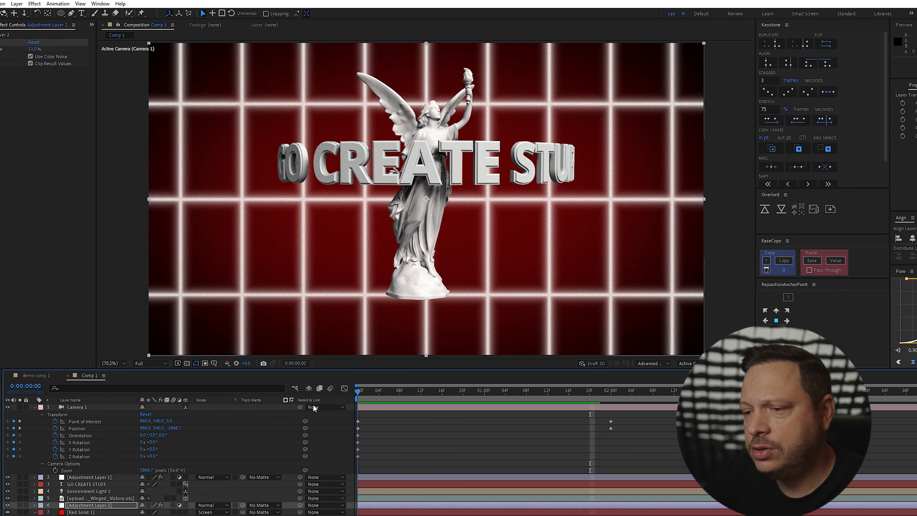
Delete both First Margin keyframes in the GO CREATE STUFF layer's Path Options.
left_click(88, 485)
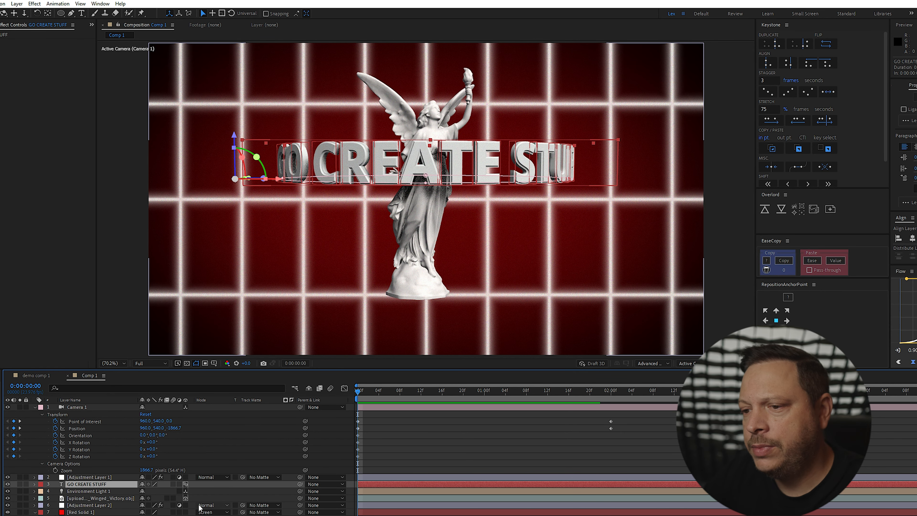
left_click(34, 485)
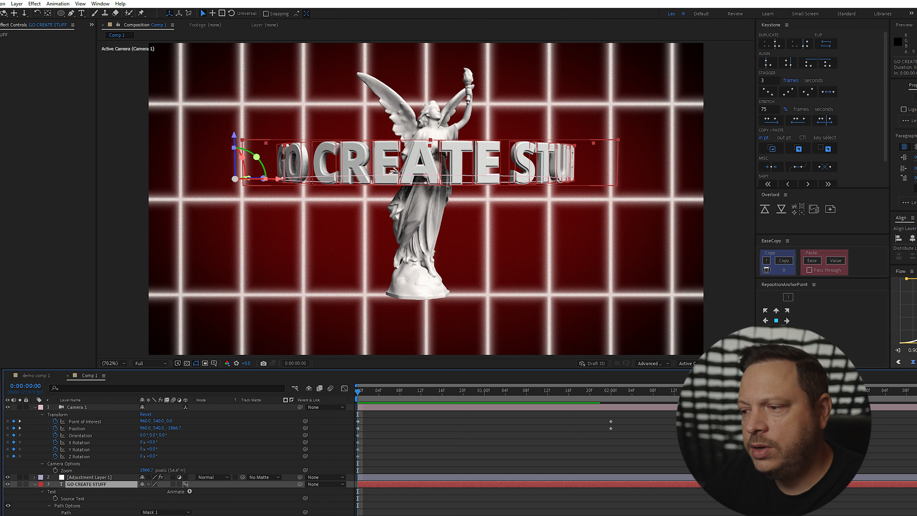
scroll(74, 444, "down", 5)
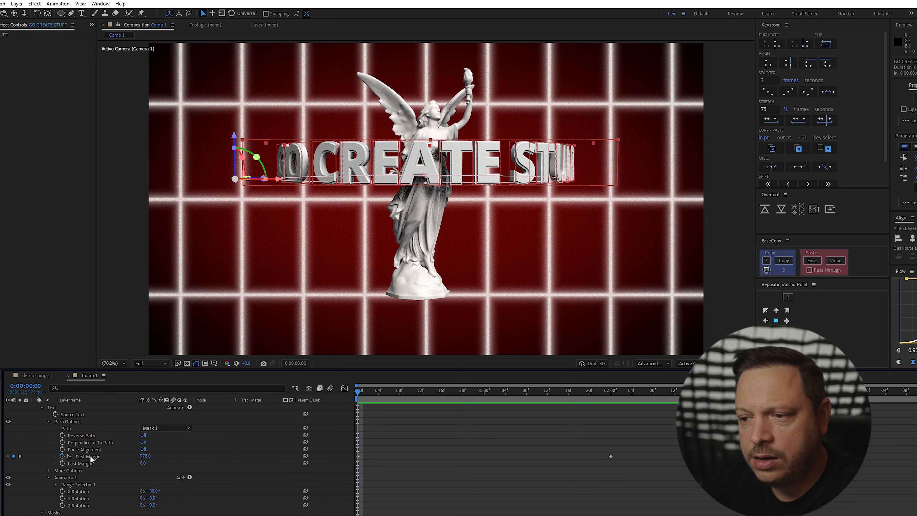
left_click(90, 459)
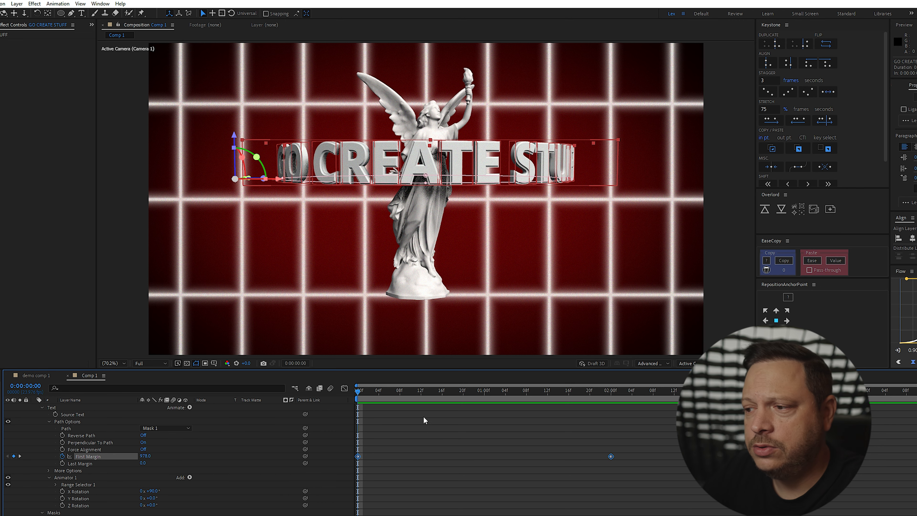
left_click(611, 457)
key("Delete")
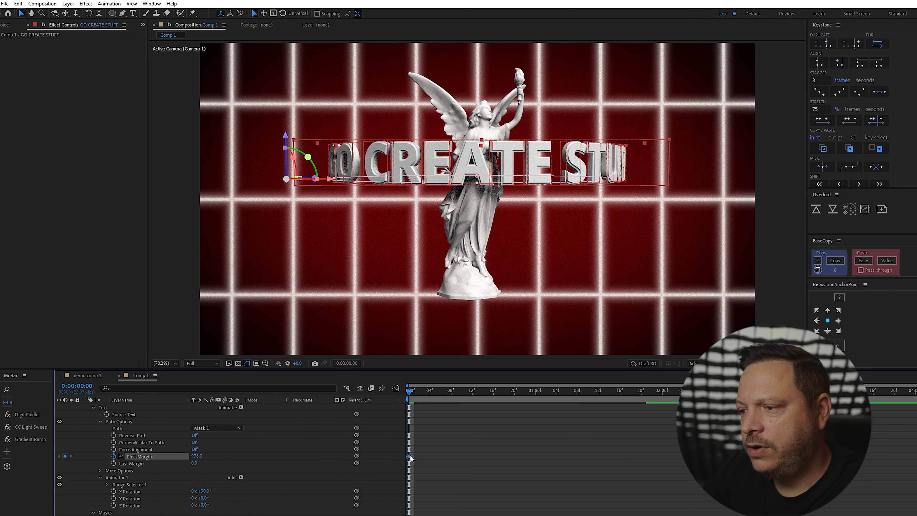
left_click(410, 456)
key("Delete")
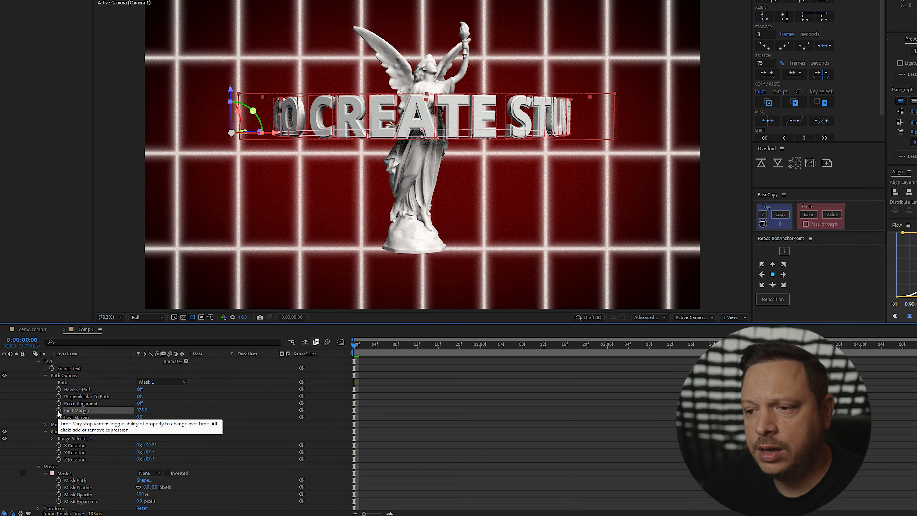
Add the expression time*800 to the First Margin property of the GO CREATE STUFF layer.
left_click(59, 411, "alt")
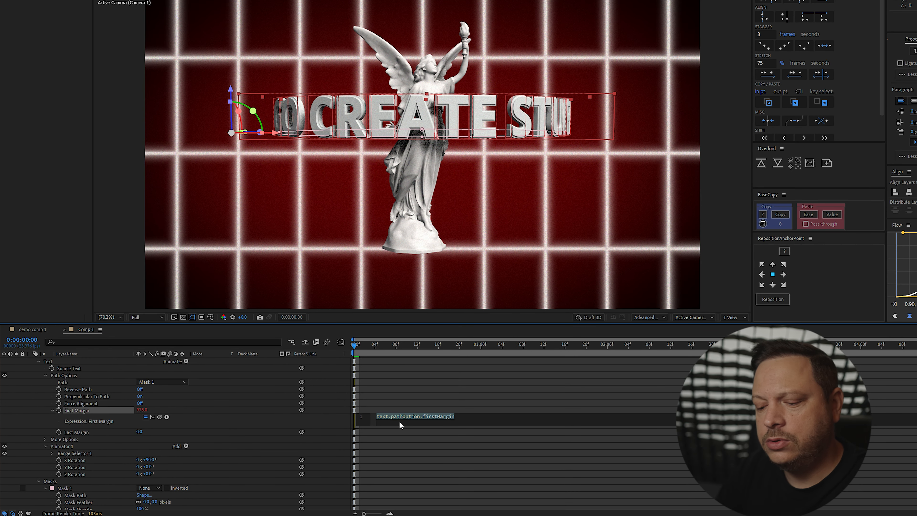
type("time")
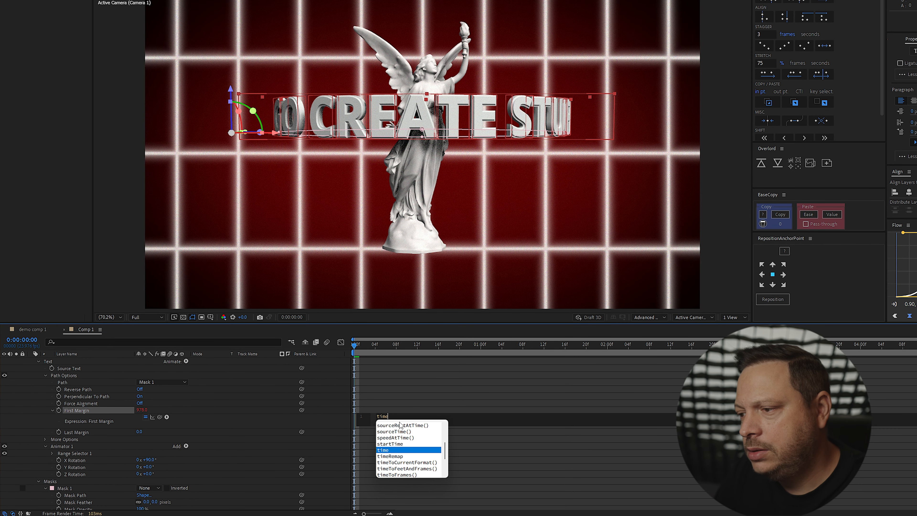
type("*")
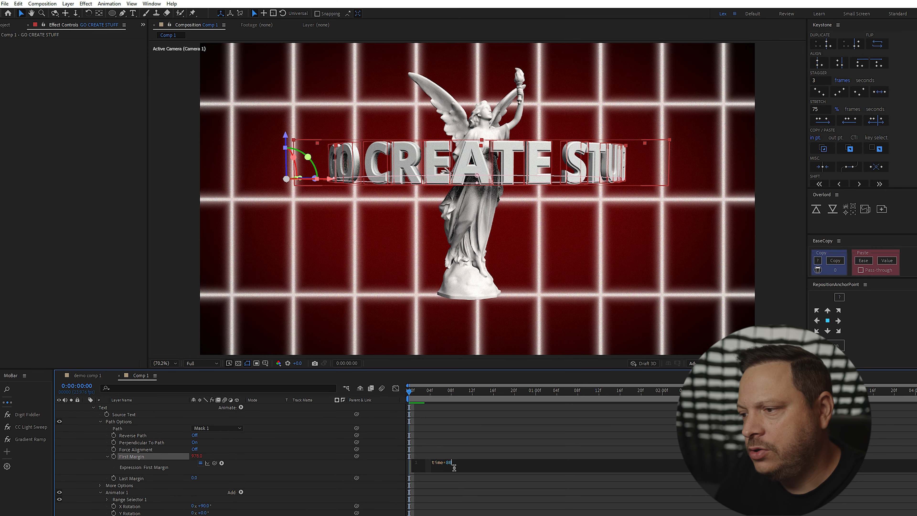
left_click(482, 477)
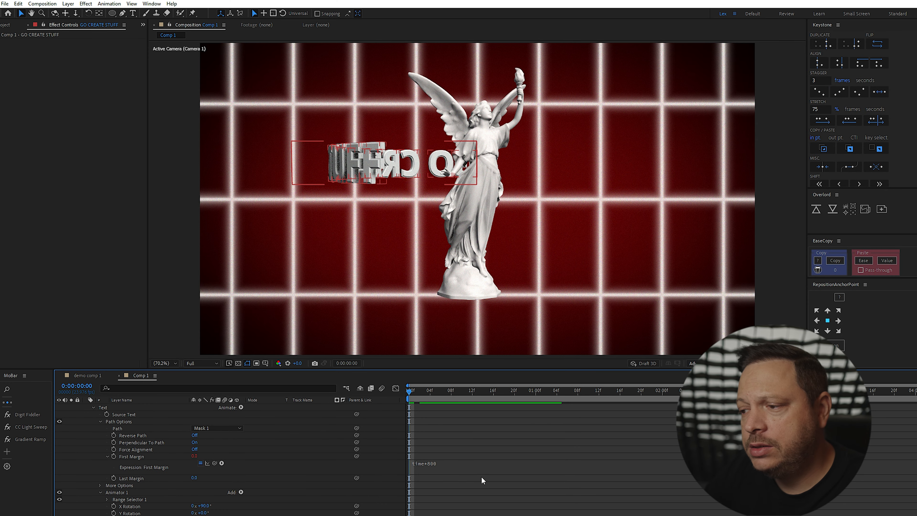
Preview the expression-driven text animation circling the statue.
left_click(425, 392)
key("space")
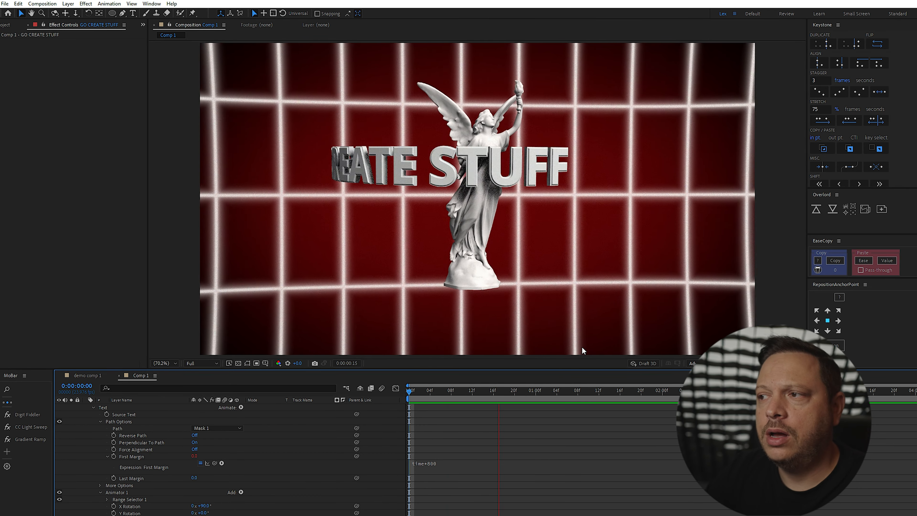
key("space")
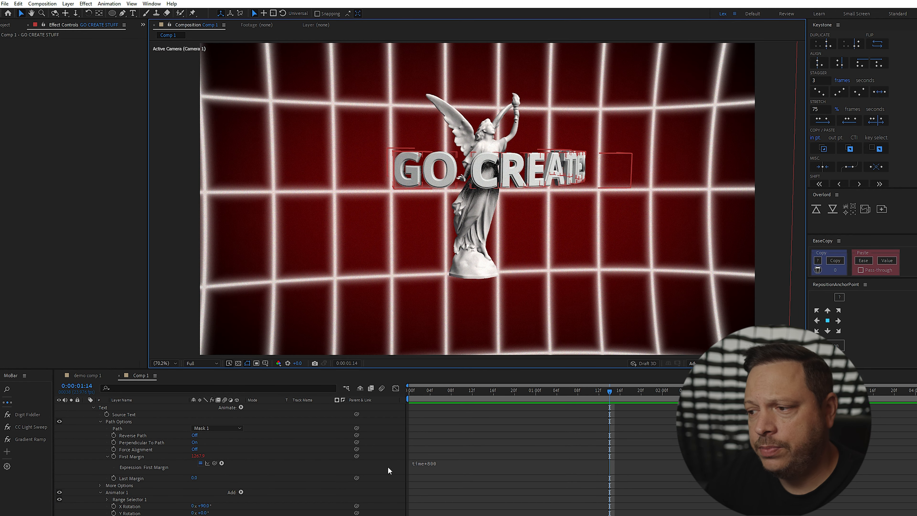
left_click(437, 469)
left_click(448, 466)
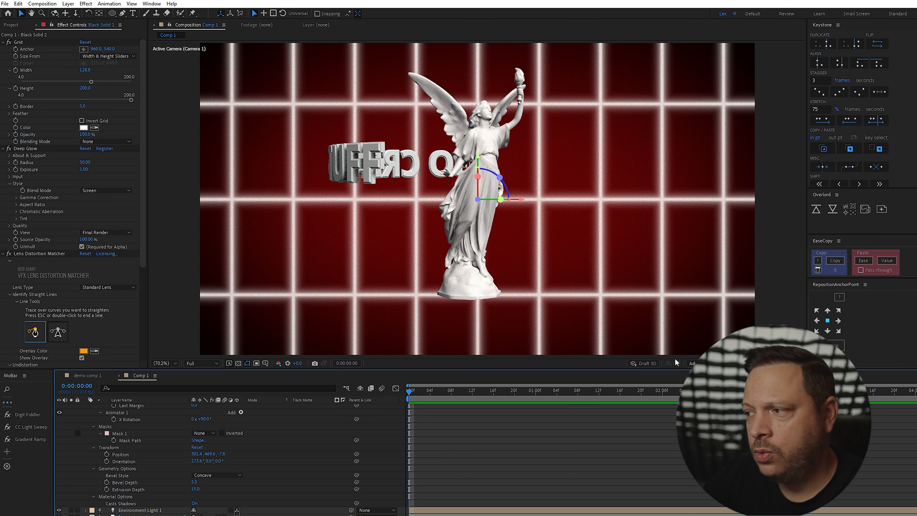
Show the composition in two views, Top and Active Camera, and preview the text's path relative to the statue.
left_click(789, 363)
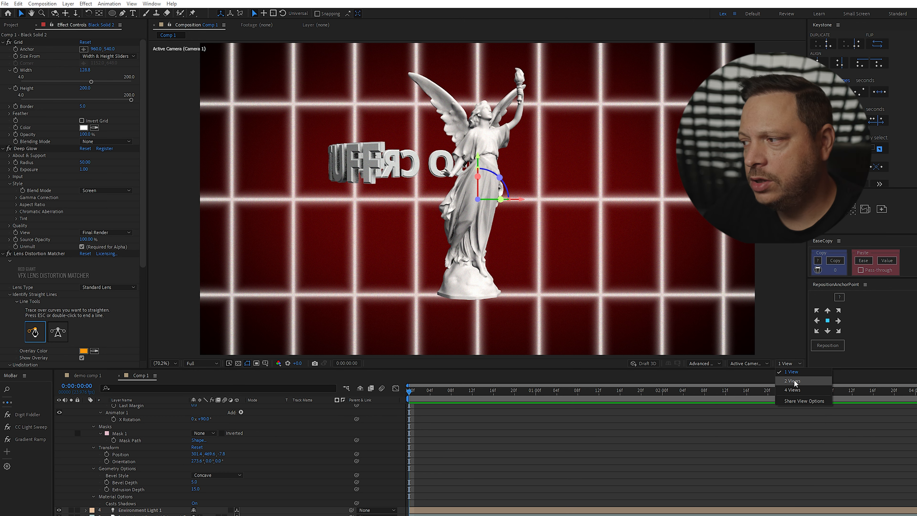
left_click(793, 381)
left_click(404, 217)
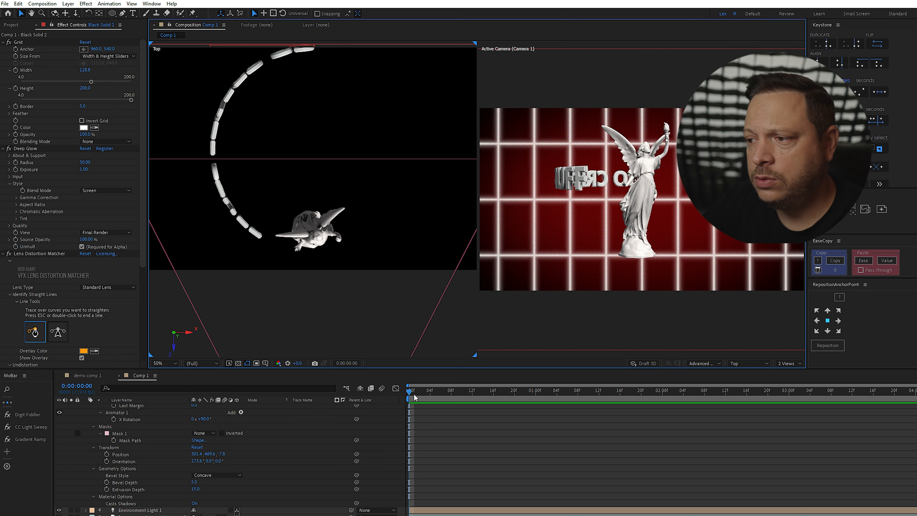
key("space")
key("space")
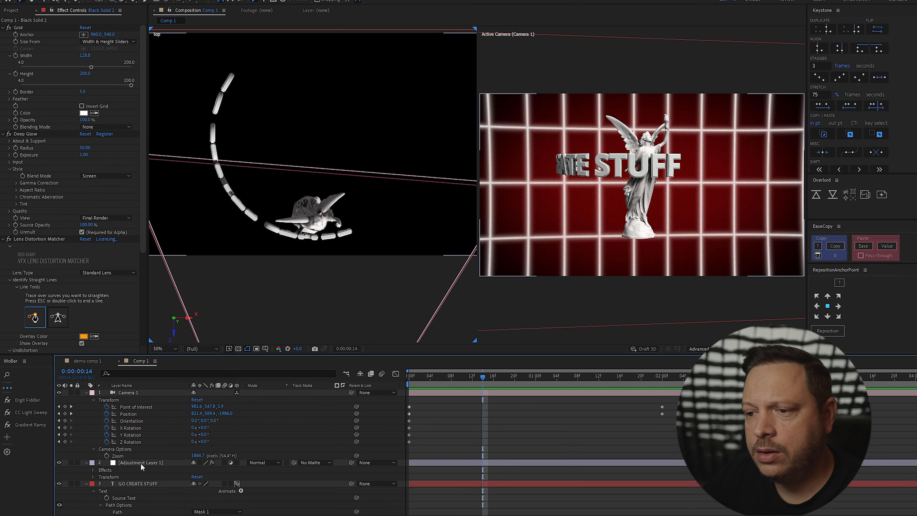
Reposition the GO CREATE STUFF layer's anchor point to the center of its circular path.
left_click(145, 484)
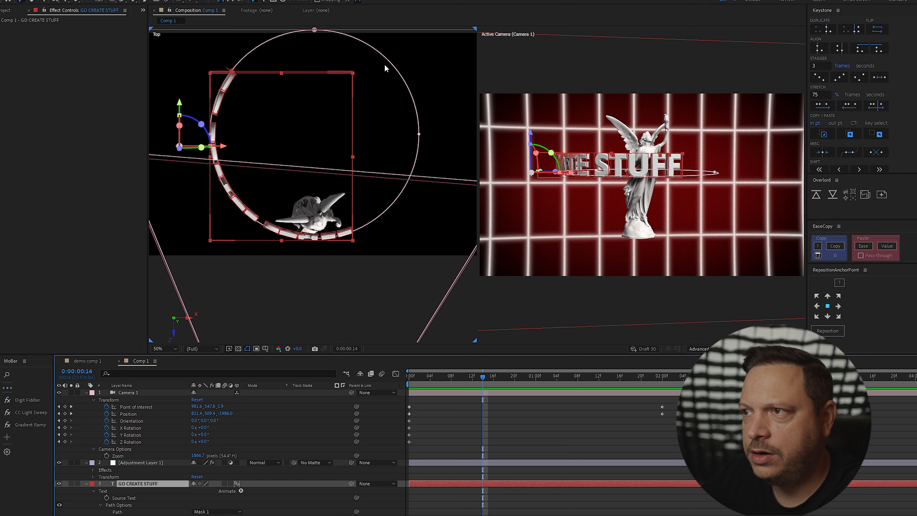
left_click(840, 271)
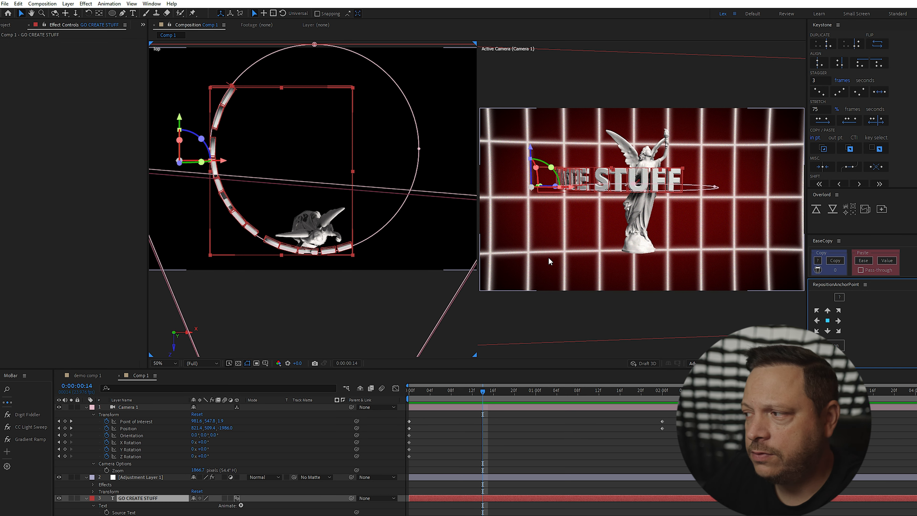
left_click(177, 504)
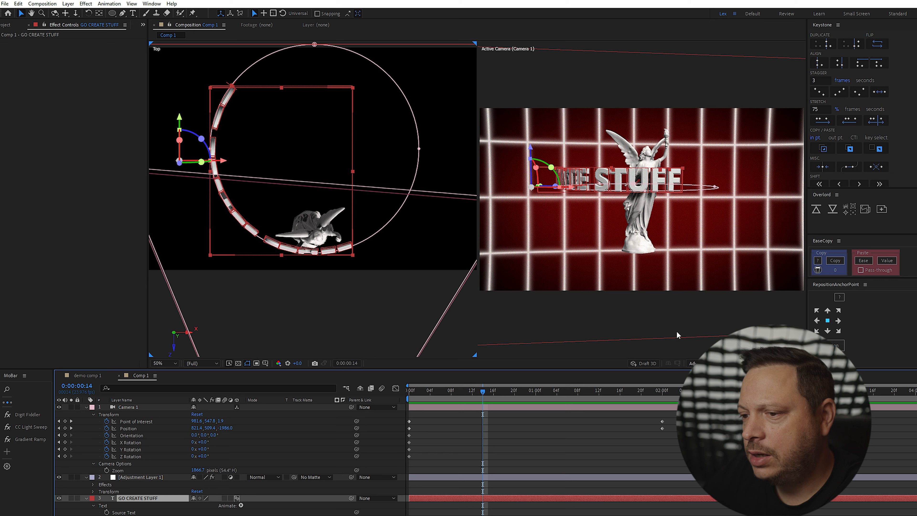
left_click(828, 321)
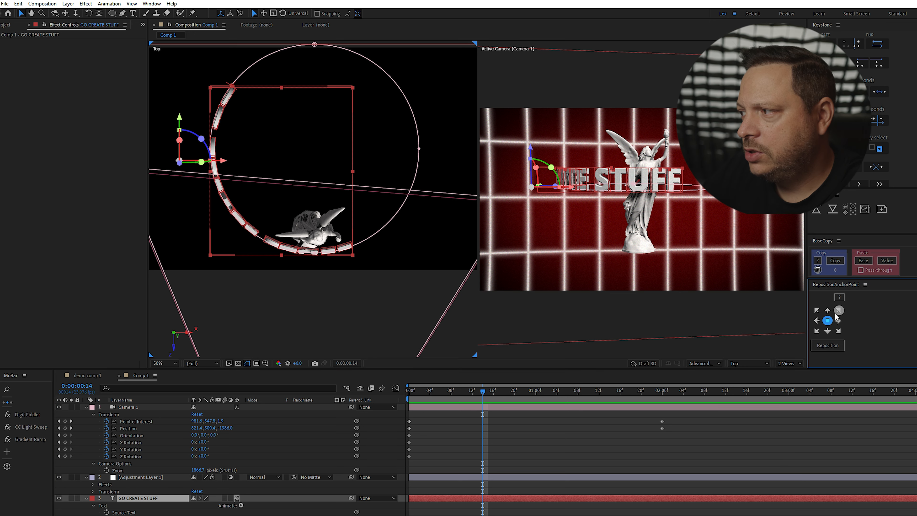
left_click(828, 345)
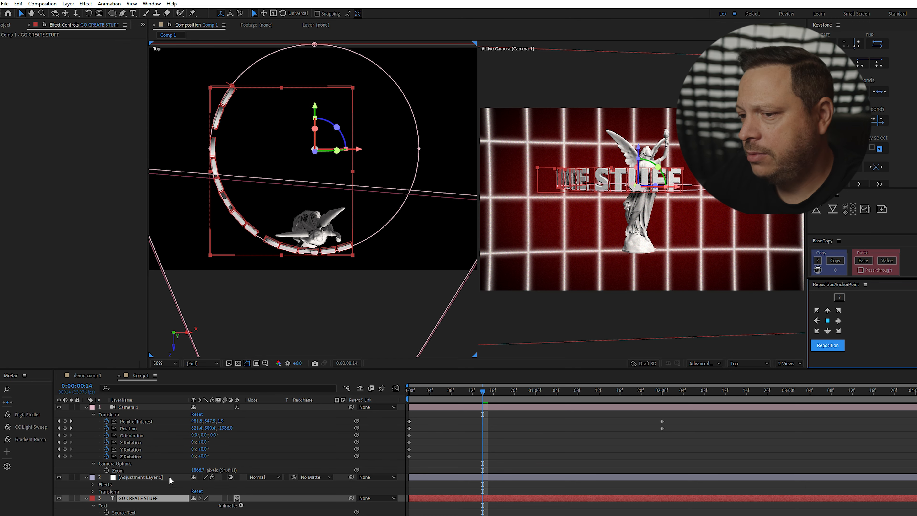
Apply the centered anchor point reposition to the Winged Victory statue layer.
scroll(170, 479, "down", 10)
scroll(170, 479, "down", 2)
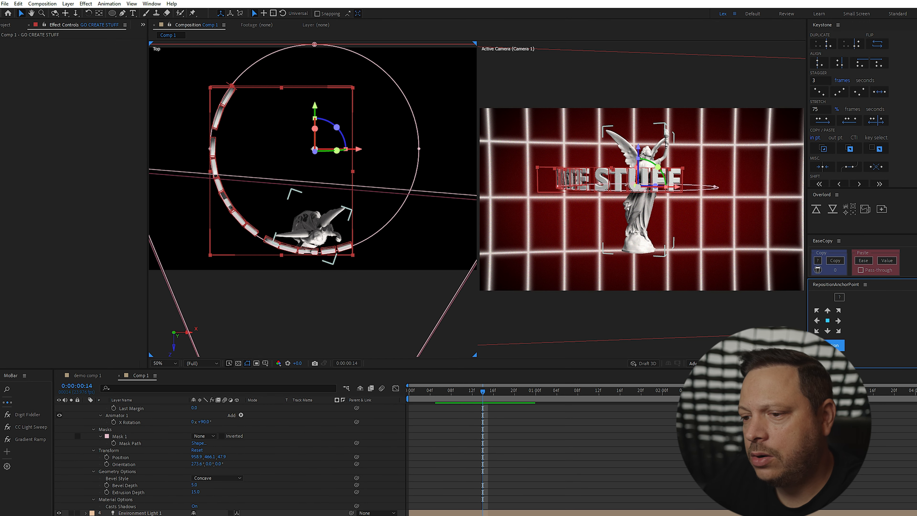
left_click(162, 469)
left_click(828, 269)
left_click(828, 294)
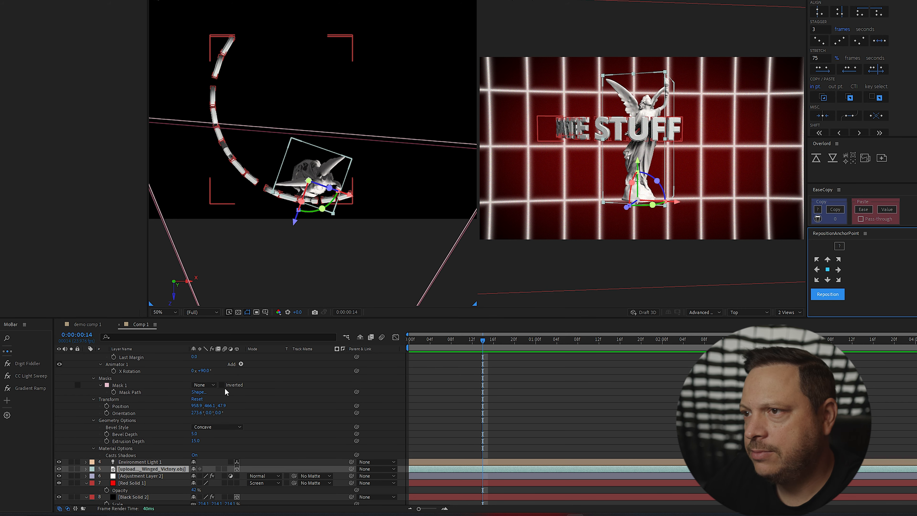
Copy the GO CREATE STUFF layer's Position and paste it onto the Winged Victory statue's Position.
scroll(234, 435, "up", 8)
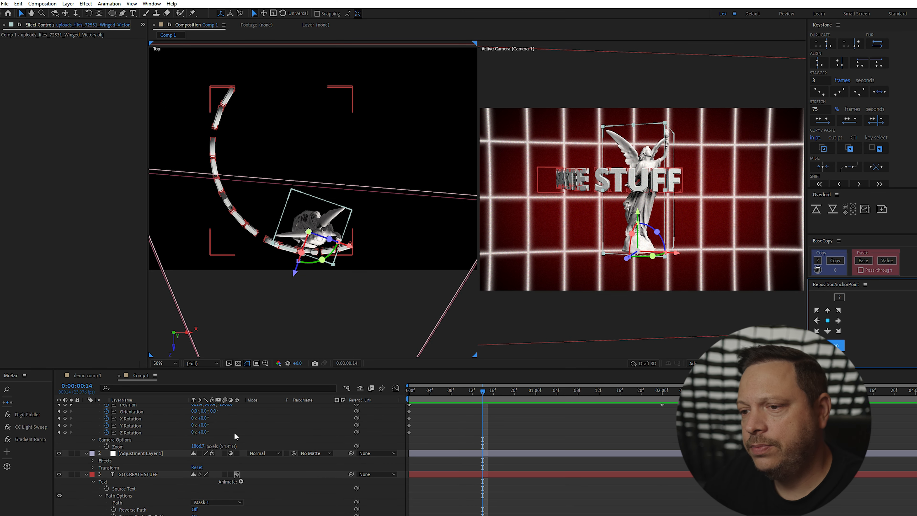
left_click(154, 456)
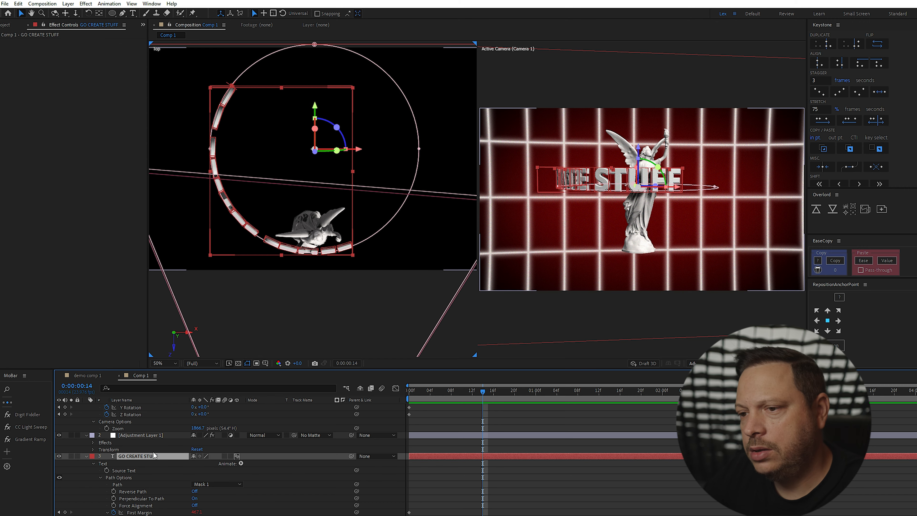
key("p")
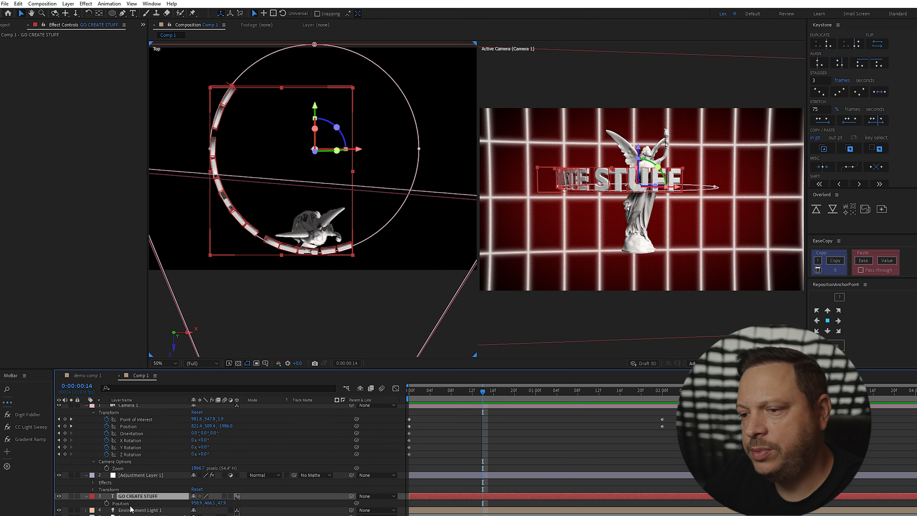
left_click(134, 505)
left_click(158, 515)
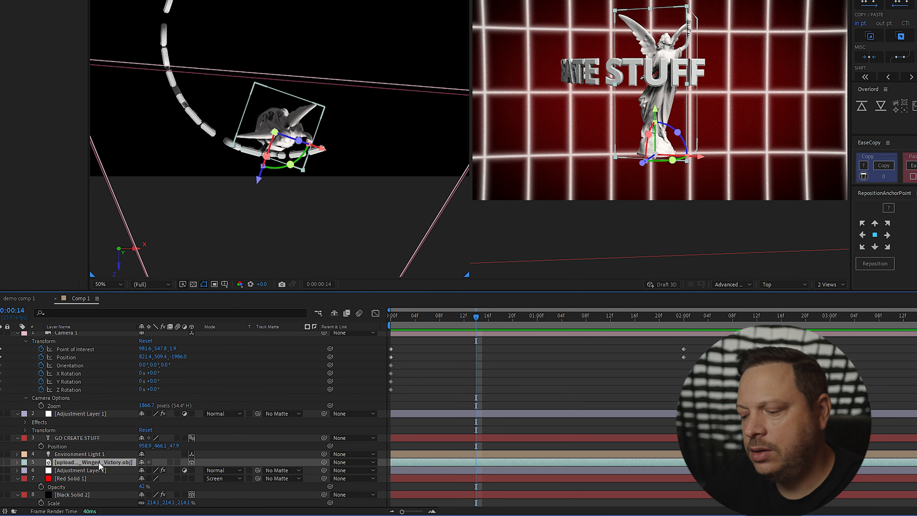
key("p")
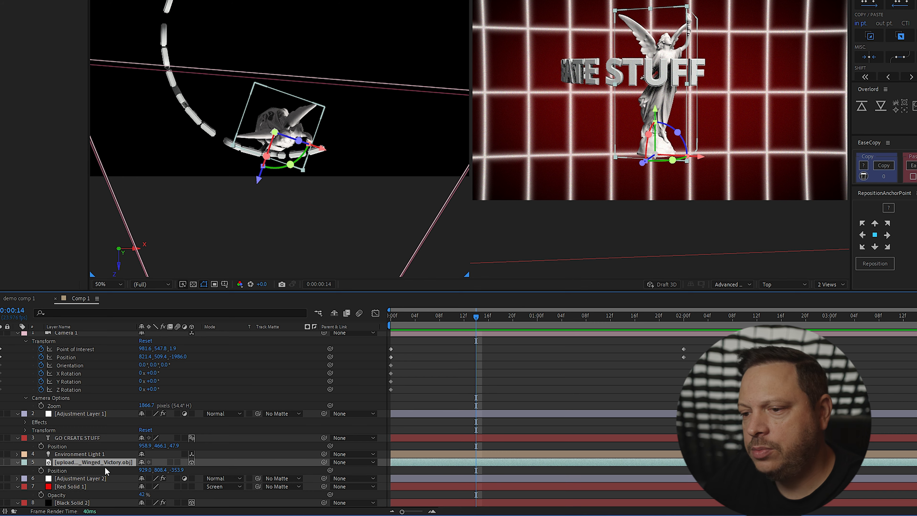
left_click(88, 472)
key("ctrl+v")
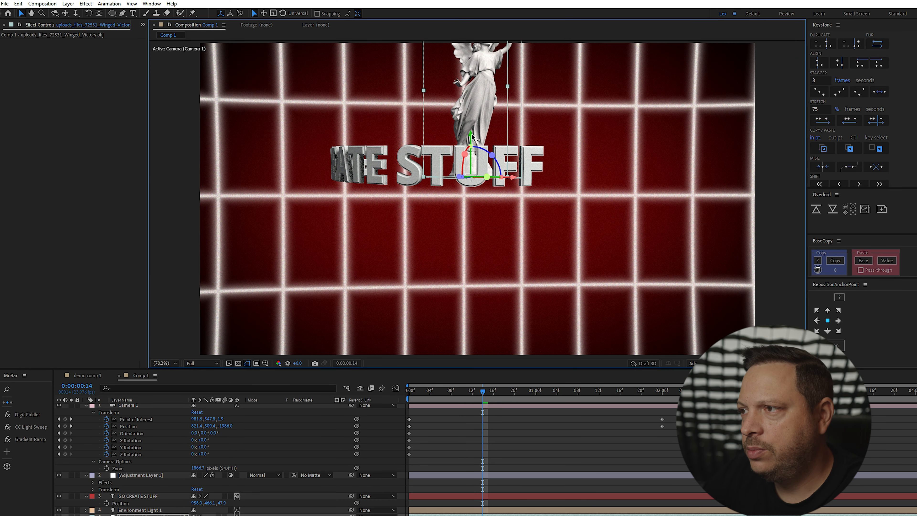
Lower the statue along its vertical axis to a Y position of about 766 and preview the animation from the start.
left_click_drag(472, 136, 467, 227)
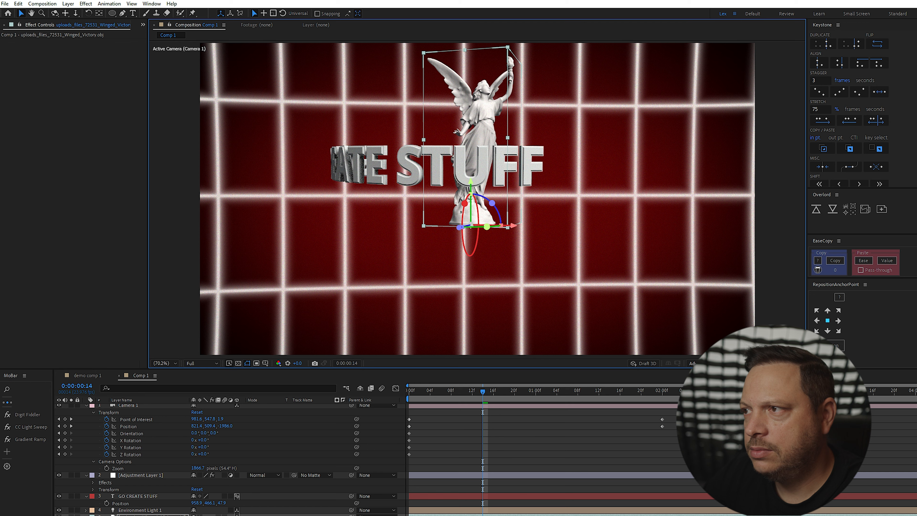
left_click_drag(471, 183, 459, 218)
key("Home")
key("space")
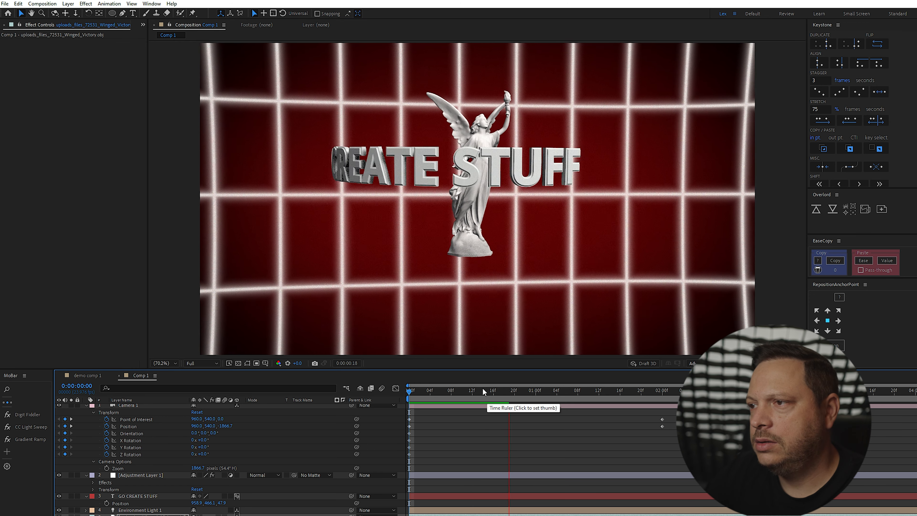
key("space")
Scale the Winged Victory statue to 153% and lower it to a Y position of about 957.
scroll(165, 480, "down", 1)
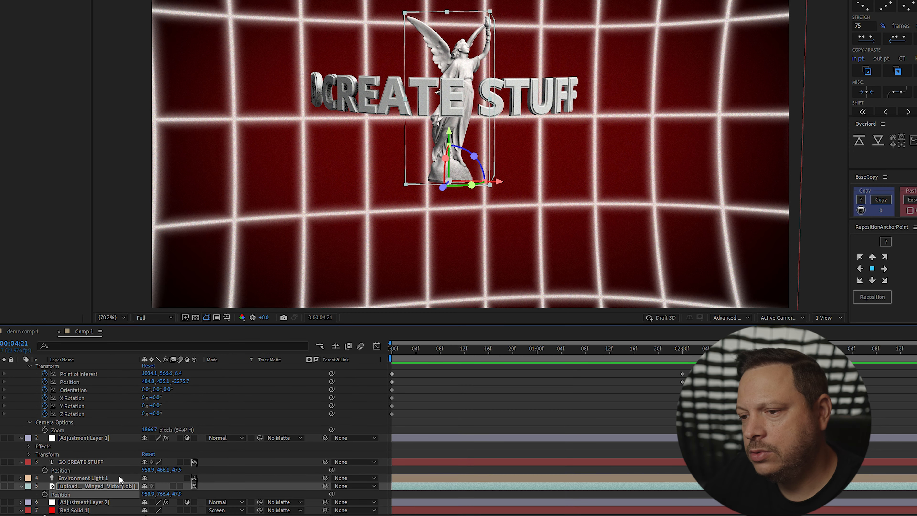
key("shift+s")
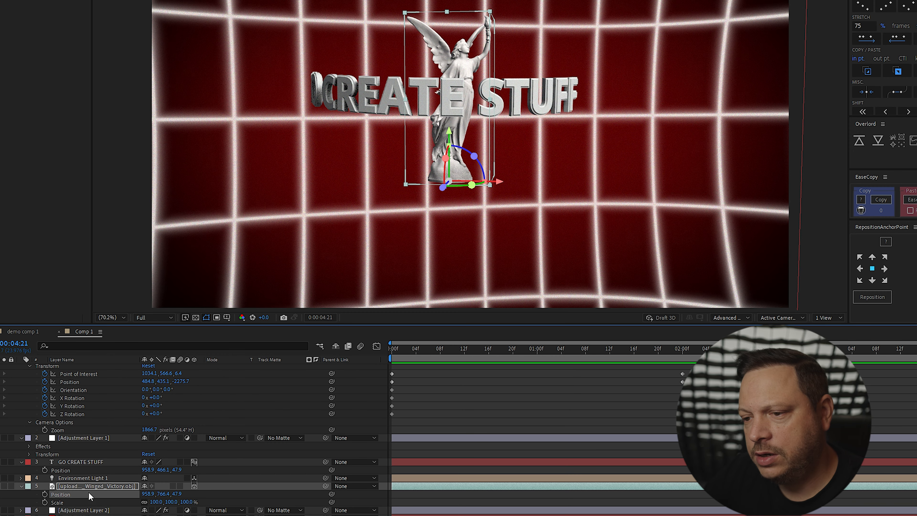
left_click_drag(155, 502, 181, 505)
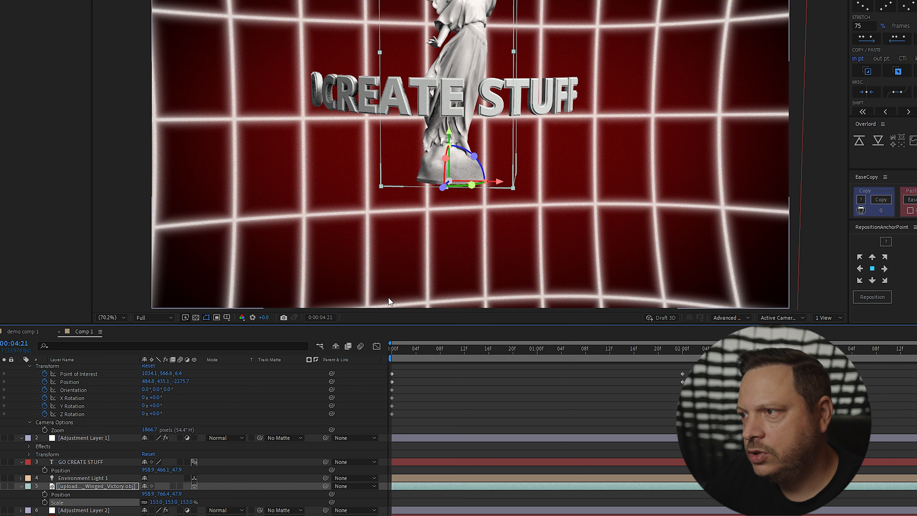
left_click_drag(449, 134, 442, 184)
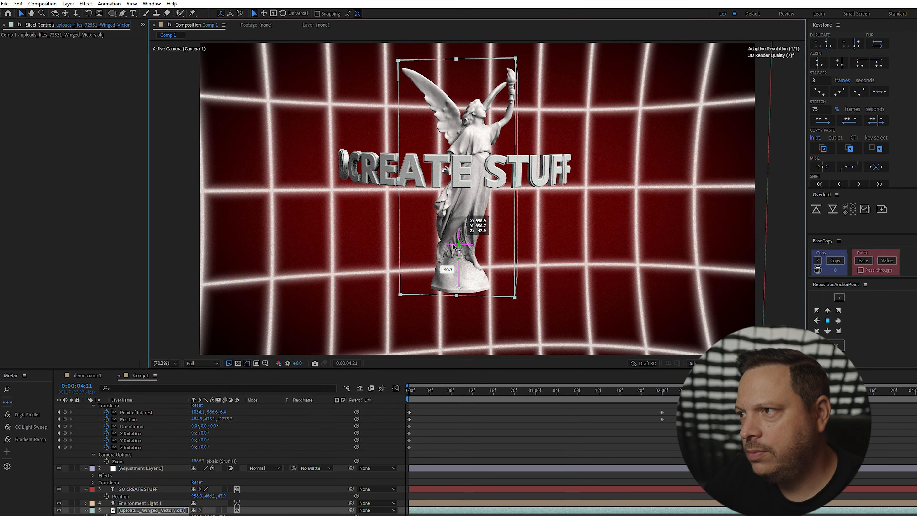
Preview the animation from the start and set the current time to 0:00:00:10.
key("Home")
key("space")
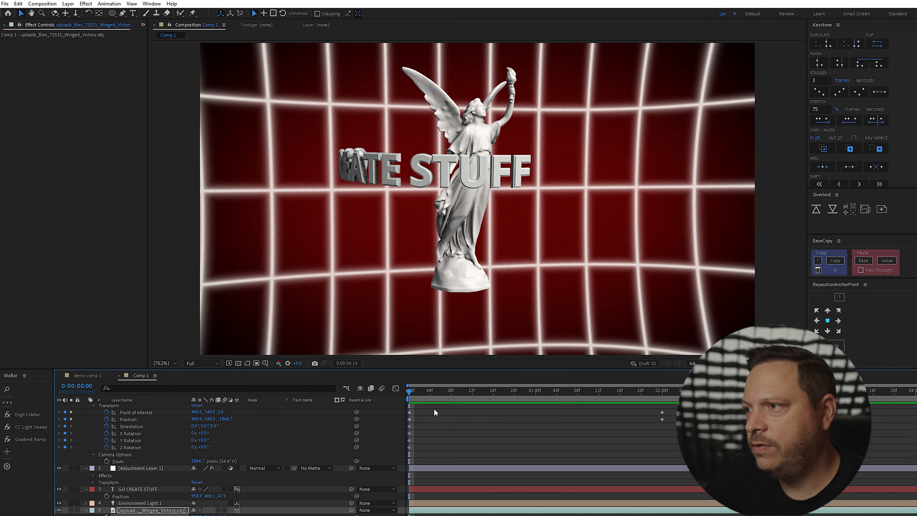
left_click(458, 390)
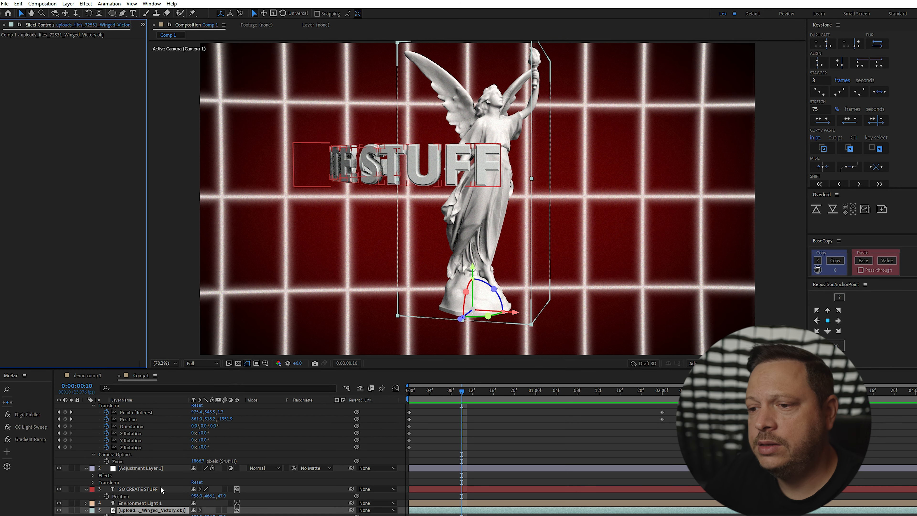
Duplicate the GO CREATE STUFF text layer and lower the copy vertically so it circles the statue beneath the original text.
scroll(160, 486, "down", 2)
left_click(147, 482)
key("ctrl+d")
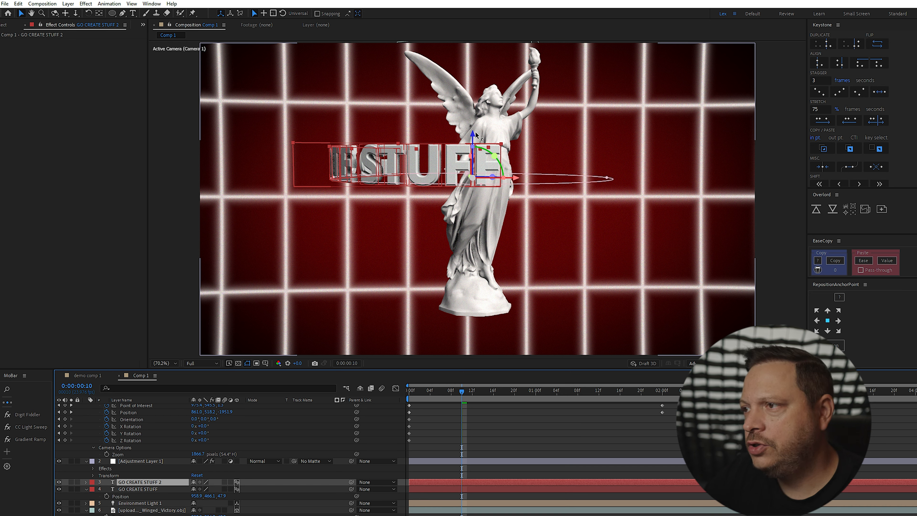
left_click_drag(473, 135, 473, 190)
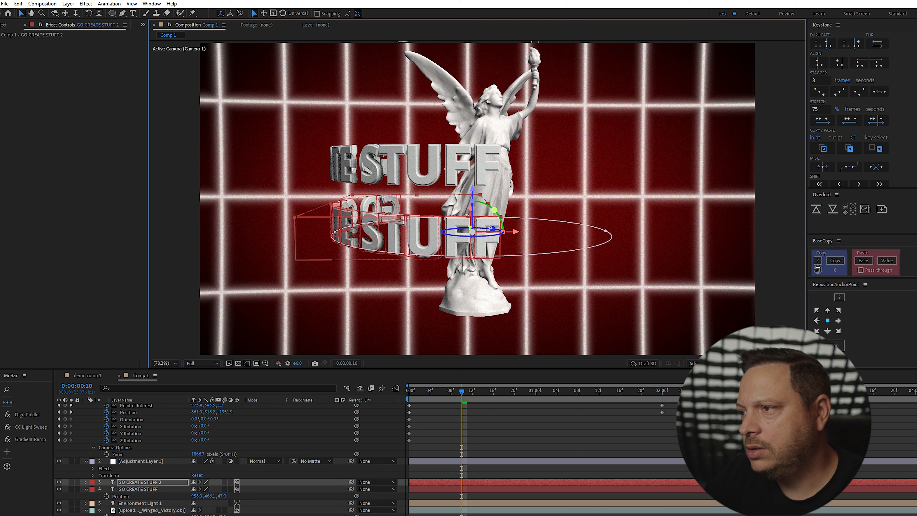
Rotate the duplicated text ring about half a turn around the statue, opposite the original, and preview the animation from the start.
left_click_drag(492, 228, 472, 231)
left_click_drag(541, 225, 554, 225)
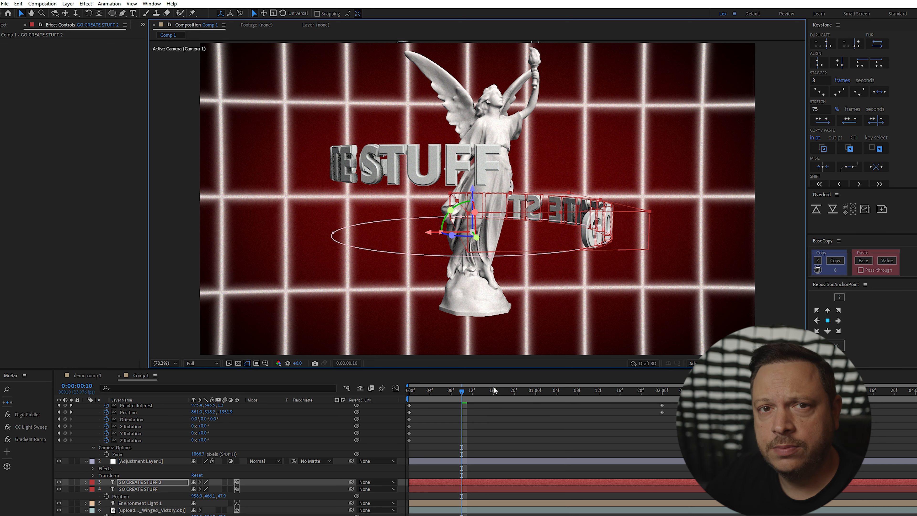
left_click(407, 397)
key("space")
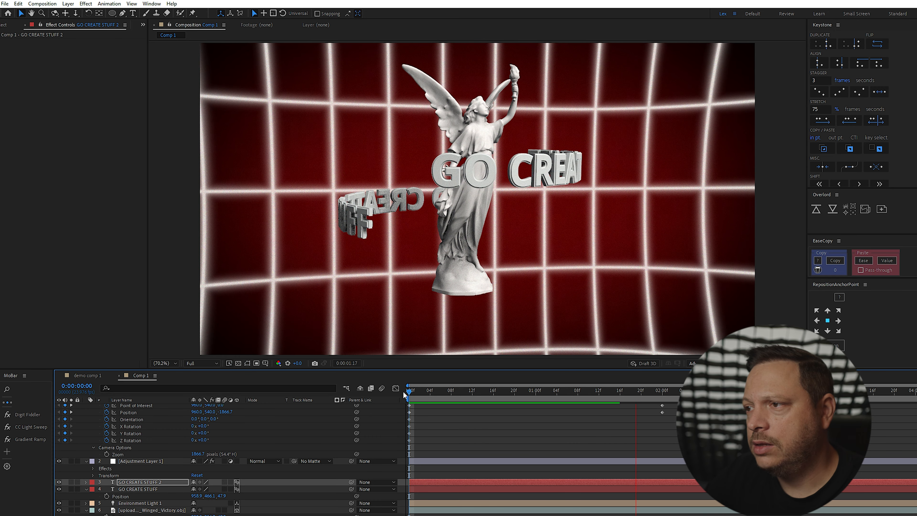
scroll(499, 437, "down", 1)
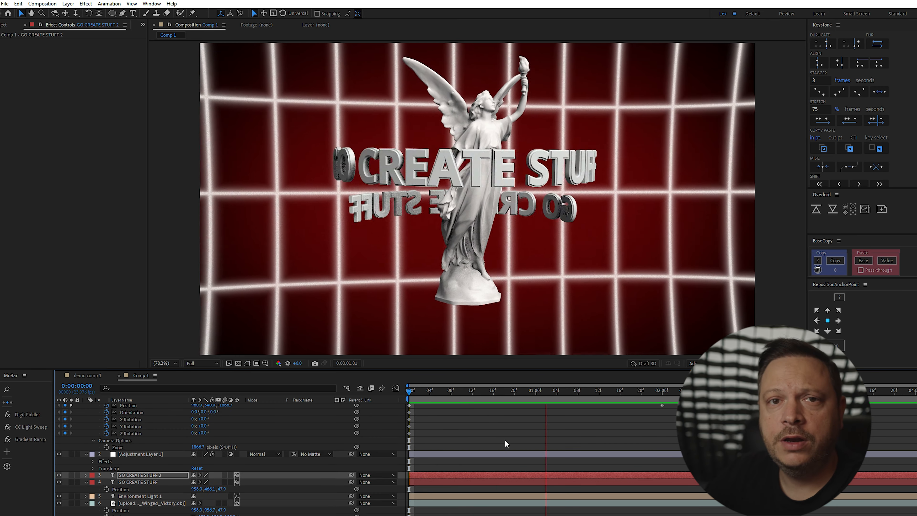